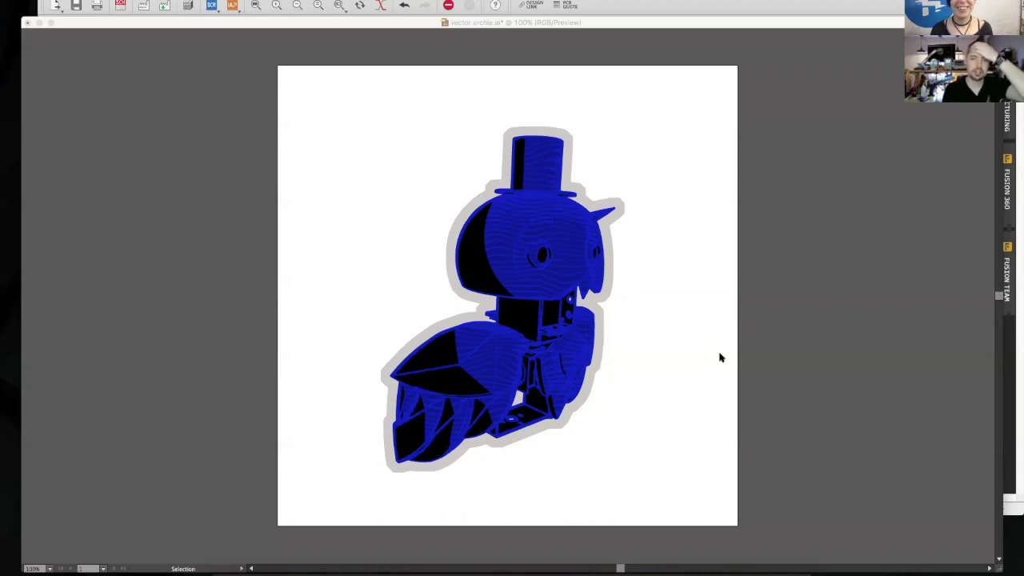
- Bring back the toolbar, control bar and all panels around the robot artwork in vector archie.ai
key("Tab")
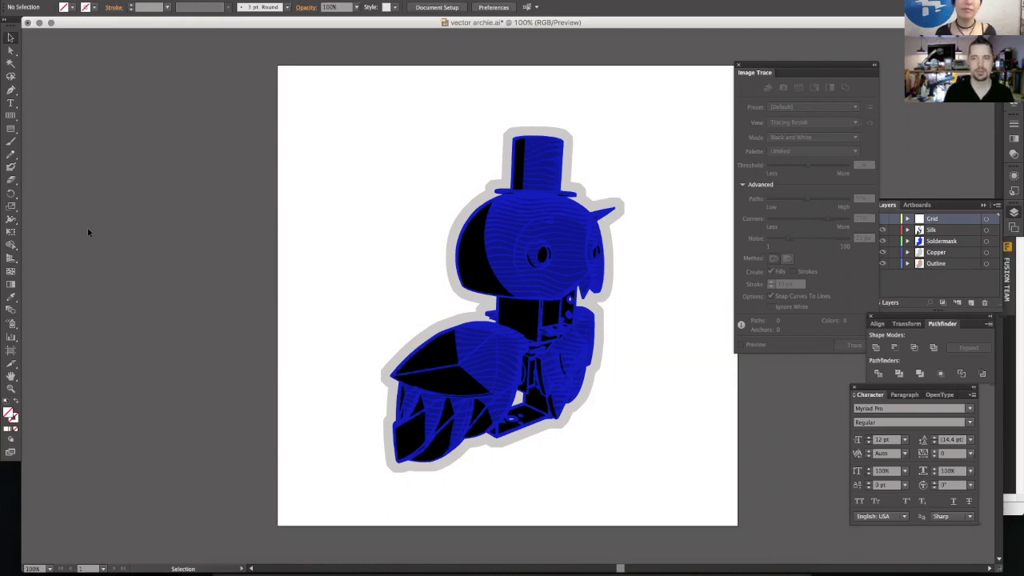
- Draw a circle at the artboard's upper left and fill it red
left_click_drag(10, 128, 54, 154)
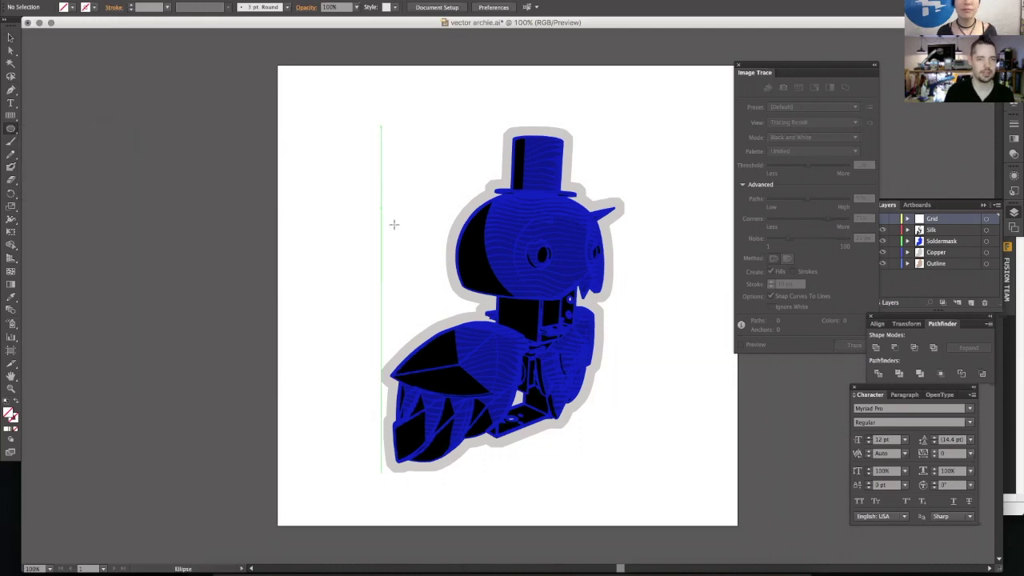
left_click(10, 38)
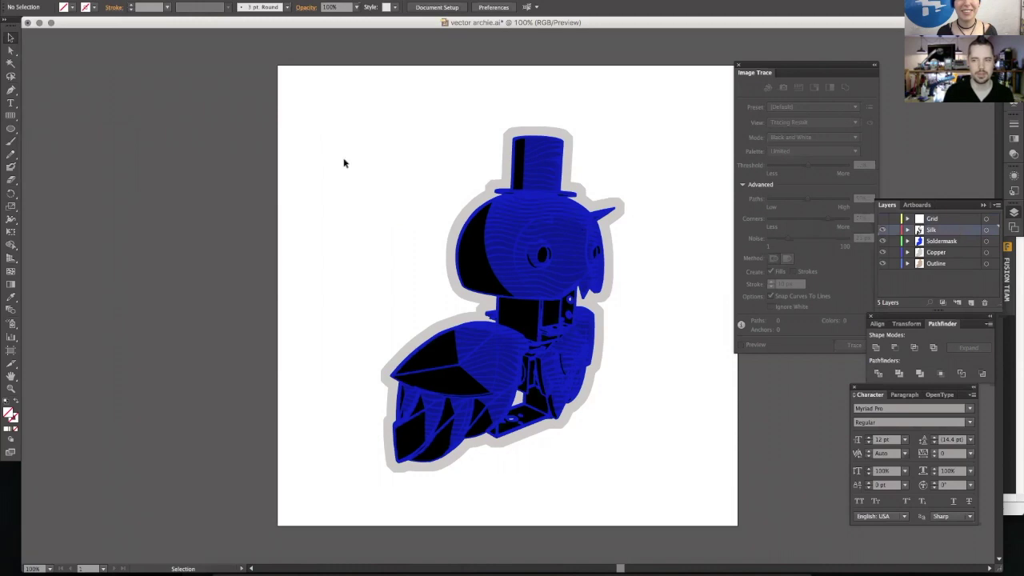
left_click(10, 129)
left_click_drag(311, 125, 388, 201)
double_click(11, 415)
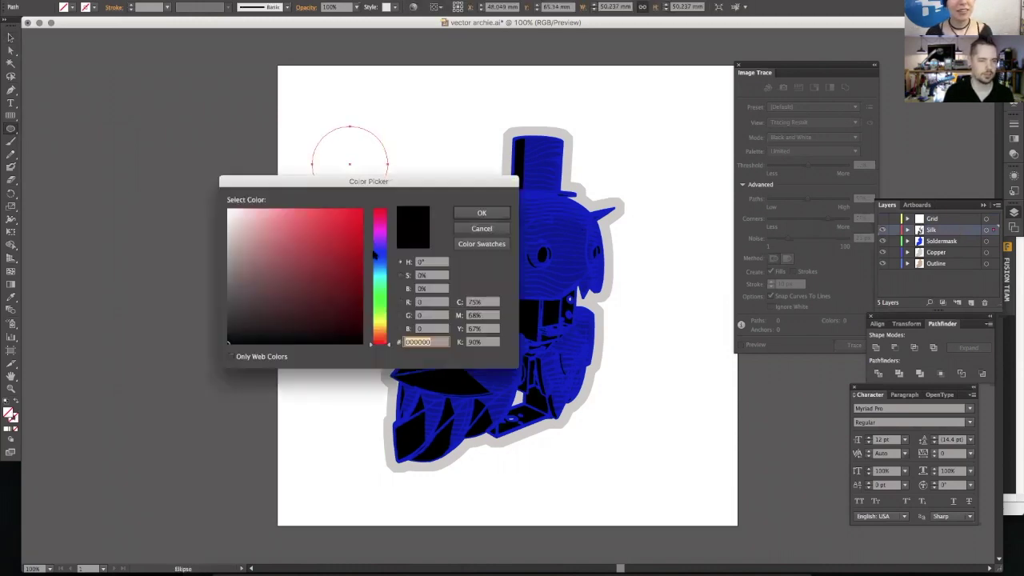
left_click(367, 221)
left_click(481, 212)
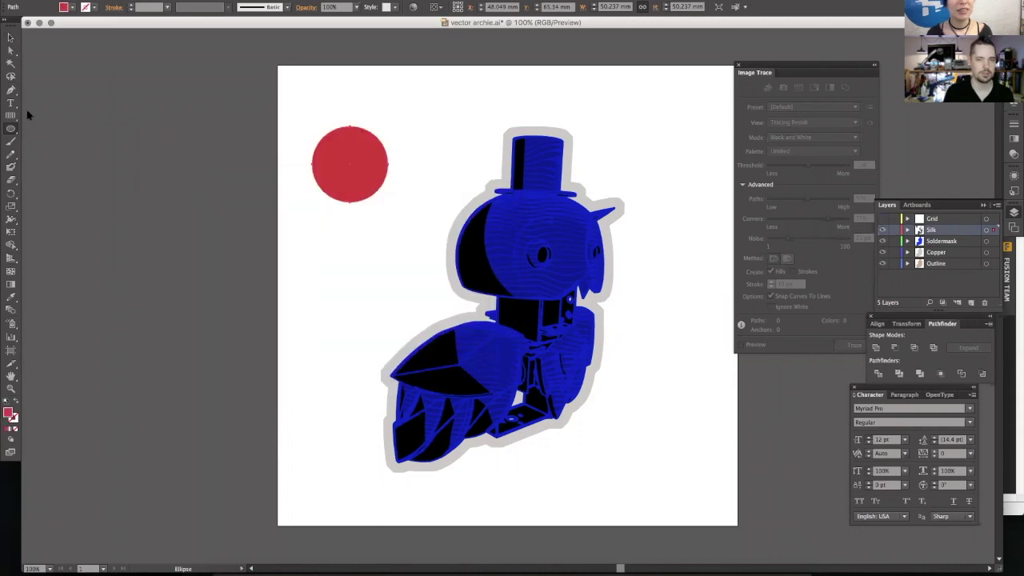
- Place a smaller copy inside the red circle and combine both into a compound-path ring
left_click(11, 37)
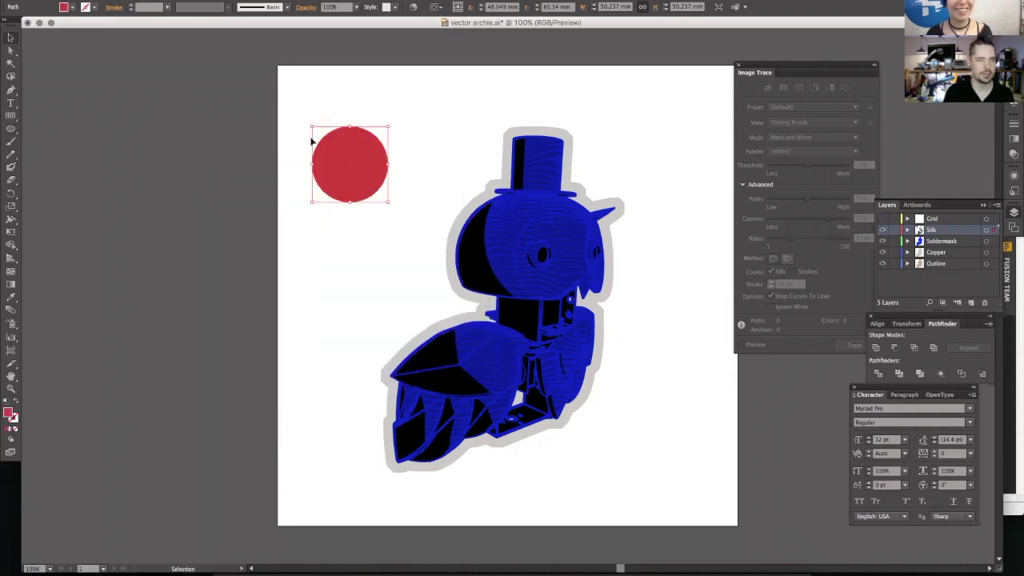
mouse_move(366, 164)
left_mouse_down()
mouse_move(380, 208)
mouse_move(376, 172)
left_mouse_up()
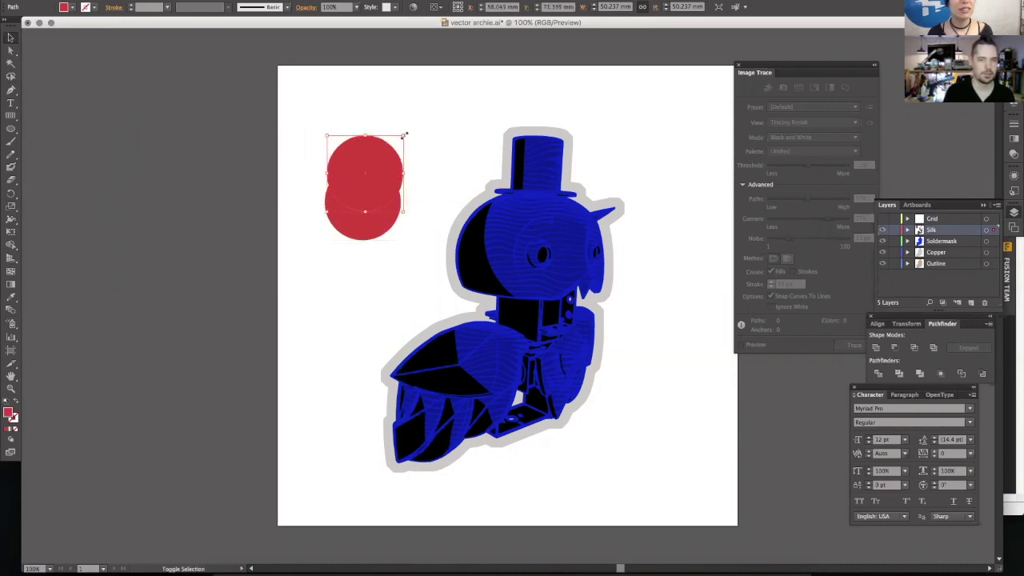
left_click_drag(401, 137, 379, 160)
left_click_drag(362, 194, 379, 212)
right_click(334, 206)
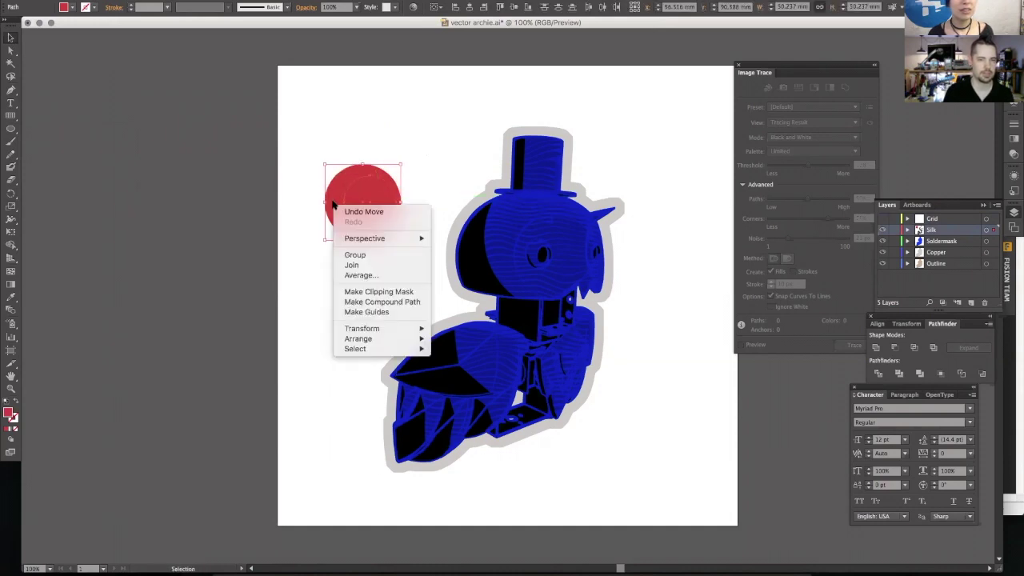
left_click(395, 302)
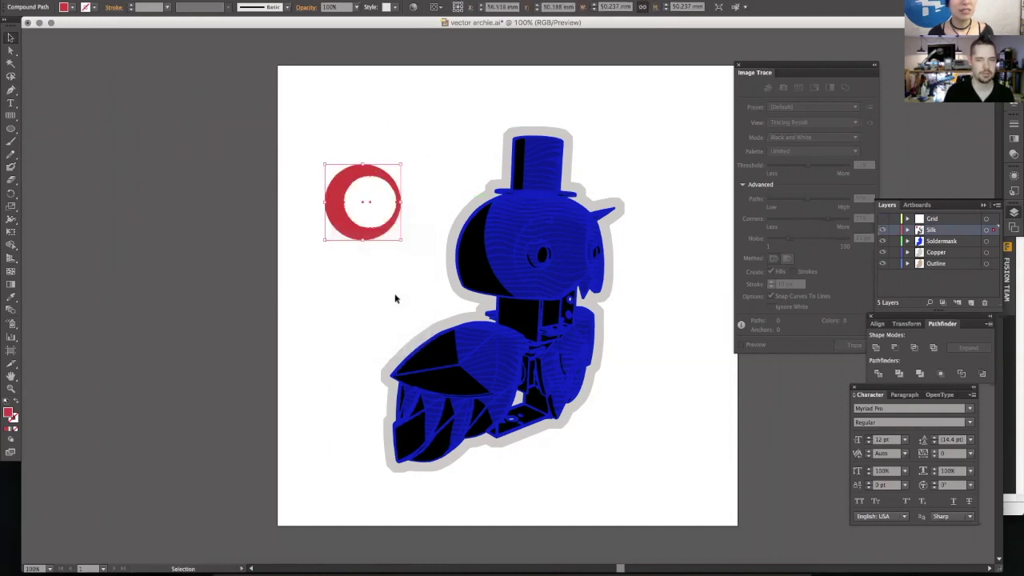
left_click(394, 284)
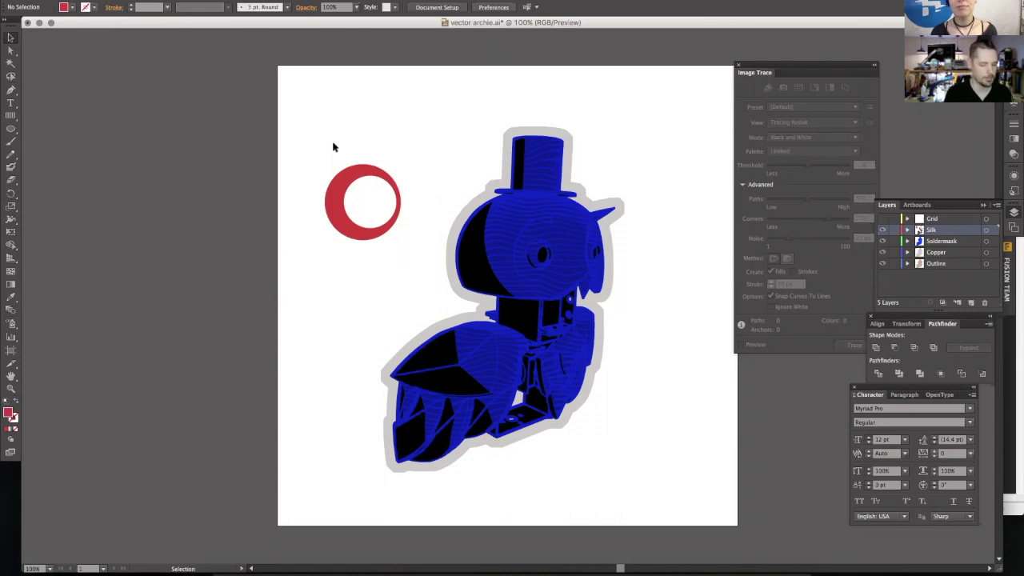
- Zoom in on the red ring and draw a pencil line across its middle
key("super+equal")
key("super+equal")
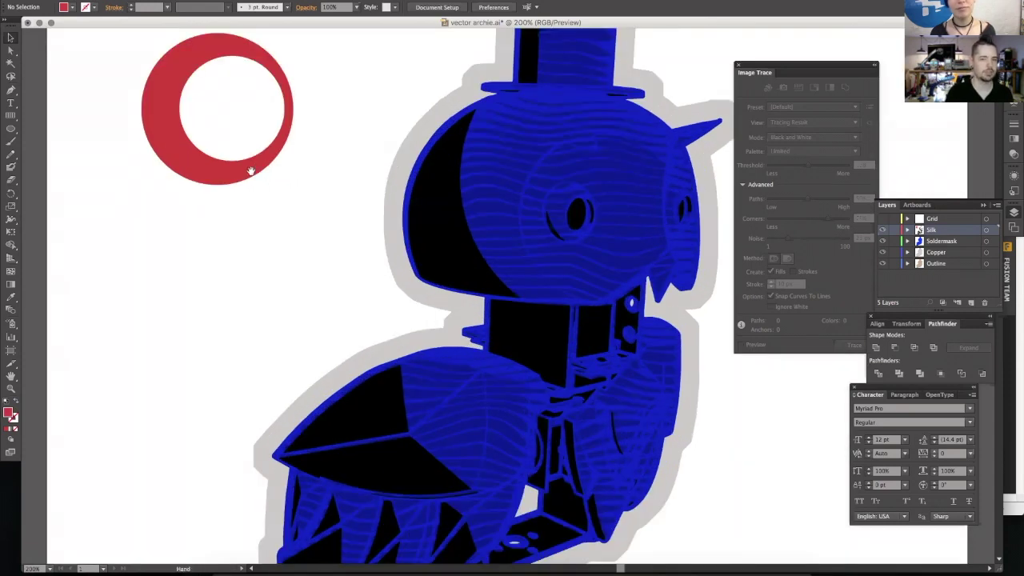
left_click_drag(199, 201, 352, 277)
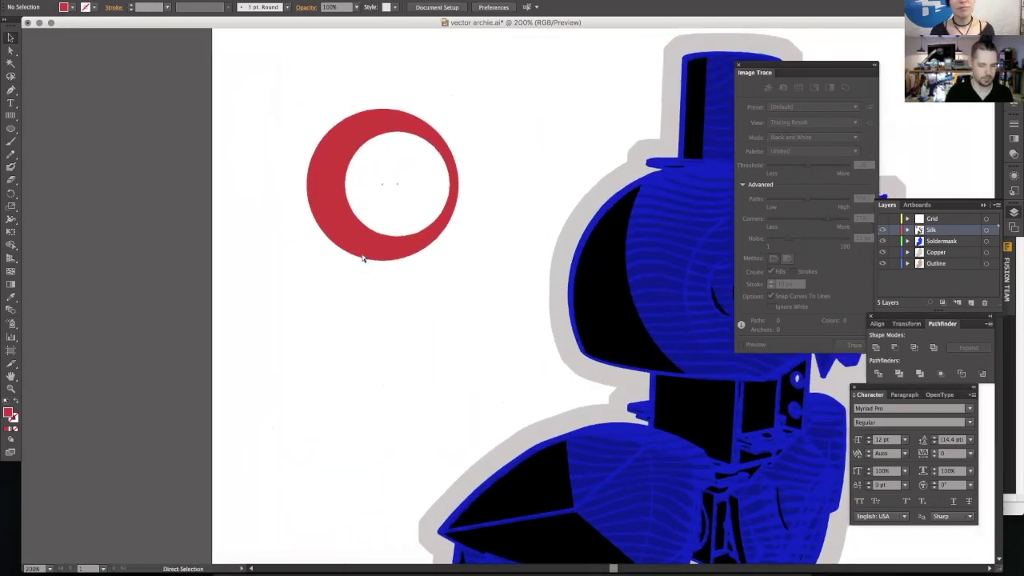
key("super+equal")
key("super+equal")
scroll(434, 354, "up", 5)
scroll(434, 354, "left", 3)
key("v")
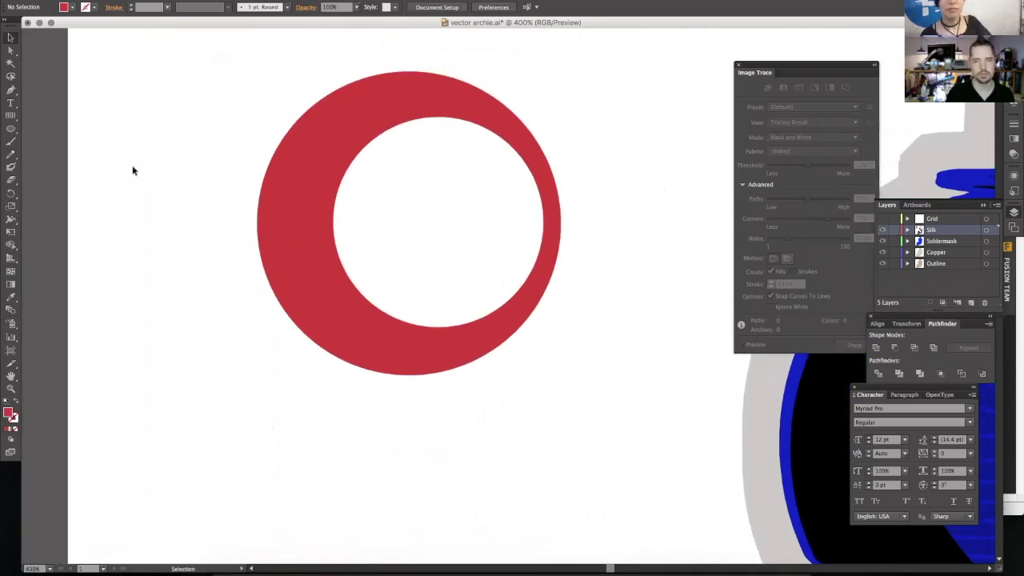
left_click(11, 130)
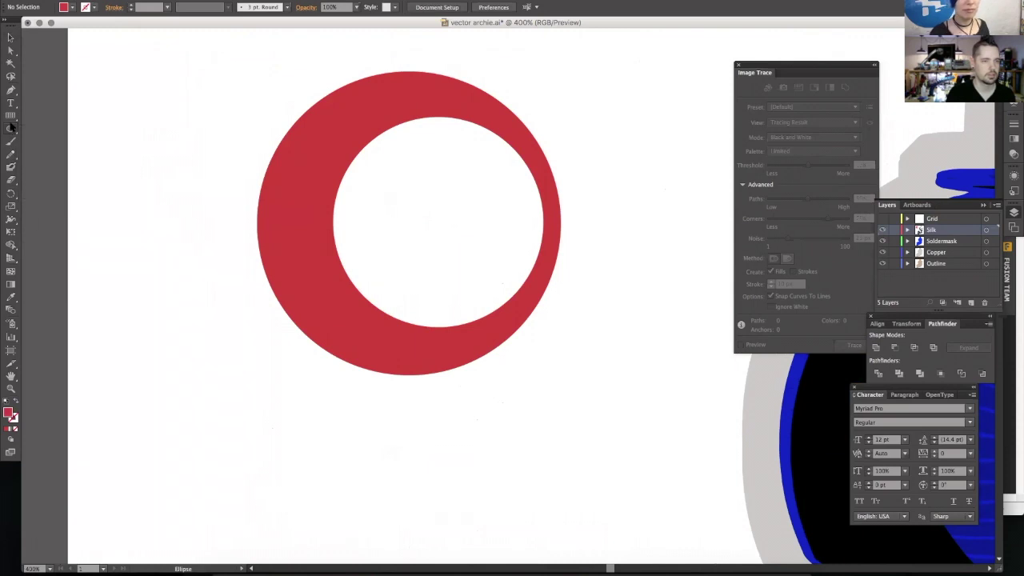
left_click(10, 90)
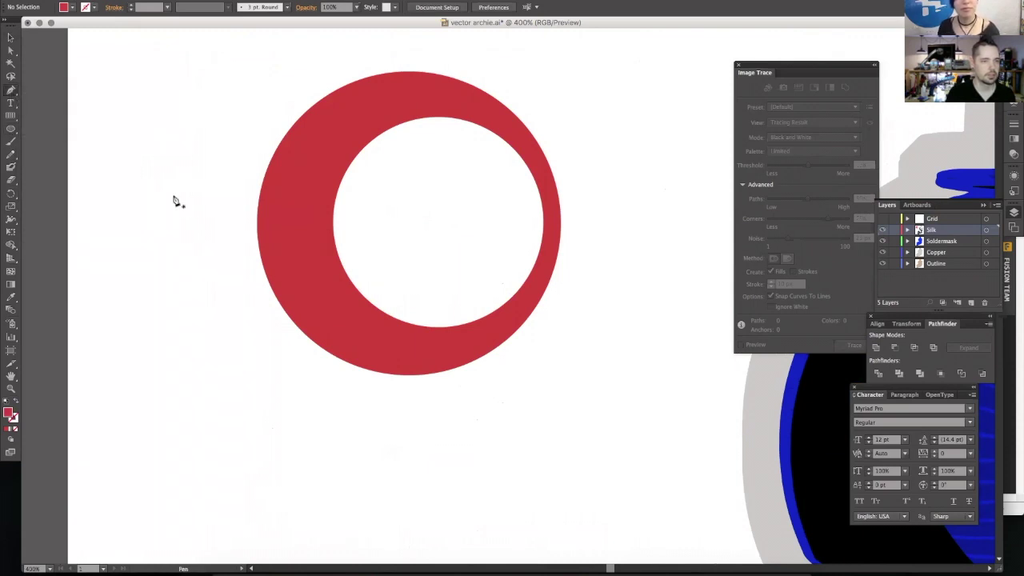
left_click(11, 153)
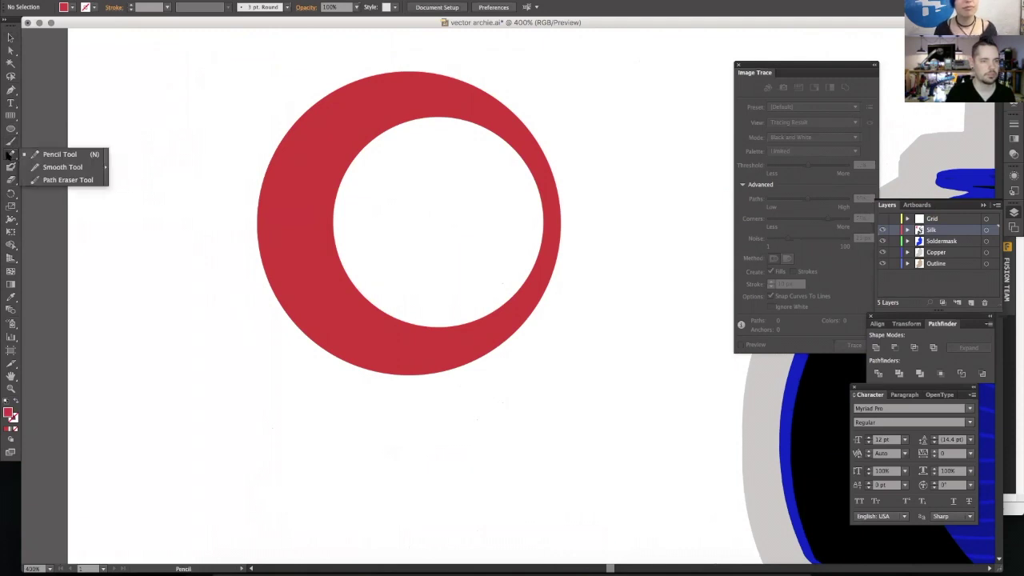
left_click_drag(608, 204, 206, 204)
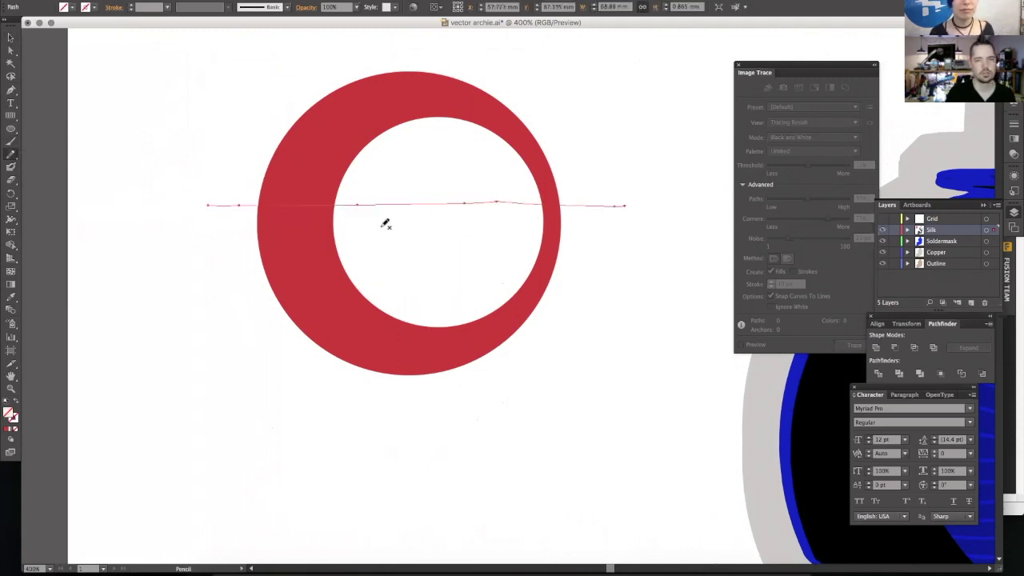
- Split the ring along the drawn line and ungroup the resulting pieces
left_click(11, 38)
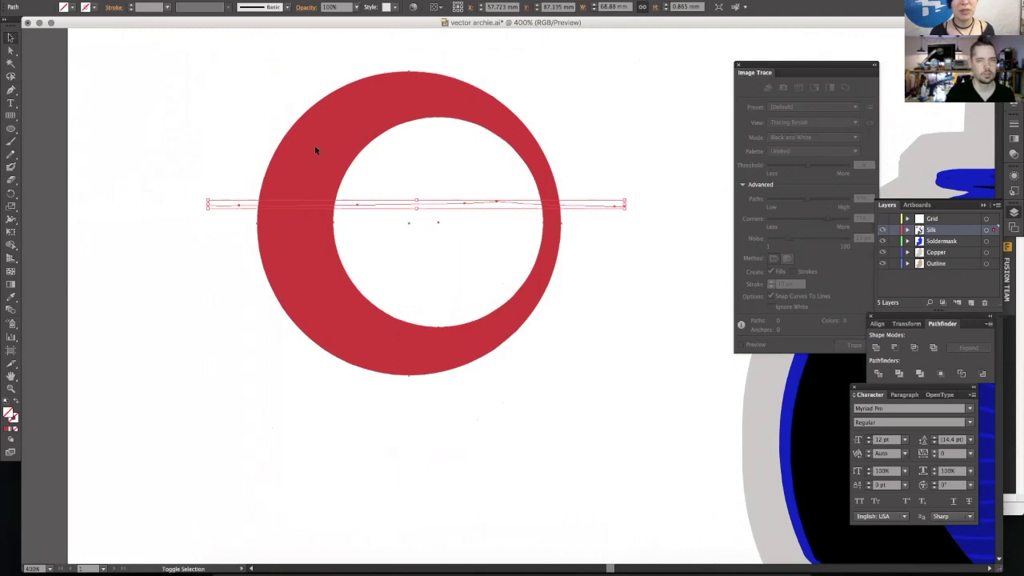
left_click(313, 299, "shift")
left_click(312, 299, "shift")
left_click(258, 219)
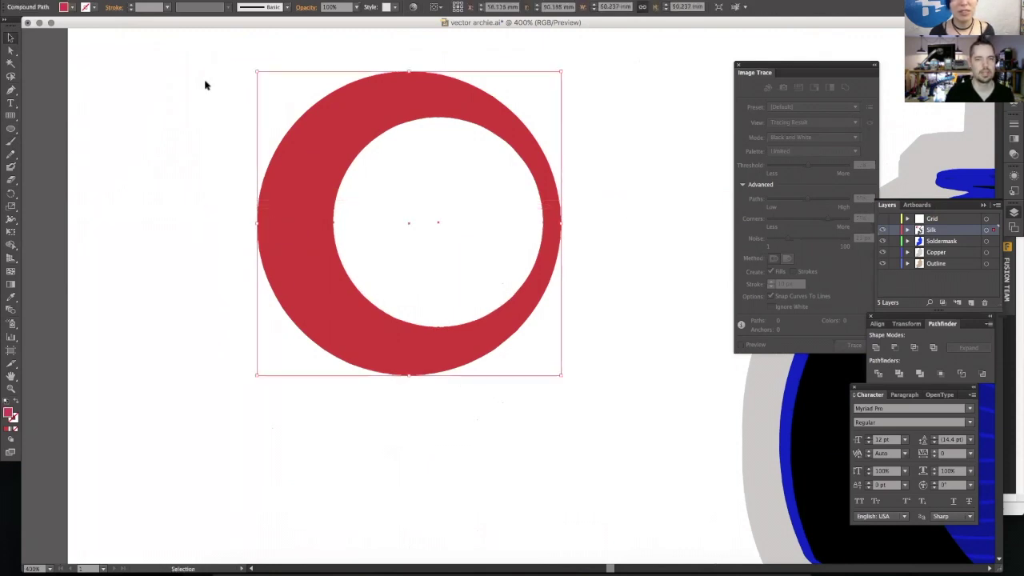
mouse_move(201, 56)
left_mouse_down()
mouse_move(296, 192)
mouse_move(524, 352)
left_mouse_up()
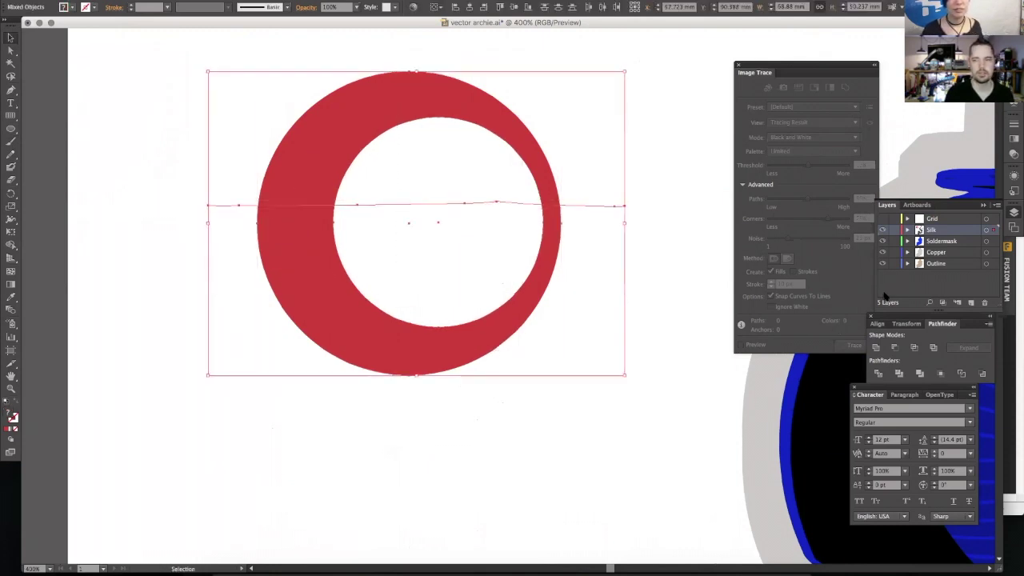
left_click(879, 373)
left_click(462, 258)
left_click(415, 207)
right_click(415, 208)
left_click(441, 269)
left_click(612, 156)
- Pull the ring's top and bottom halves apart from each other
left_click_drag(336, 162, 280, 100)
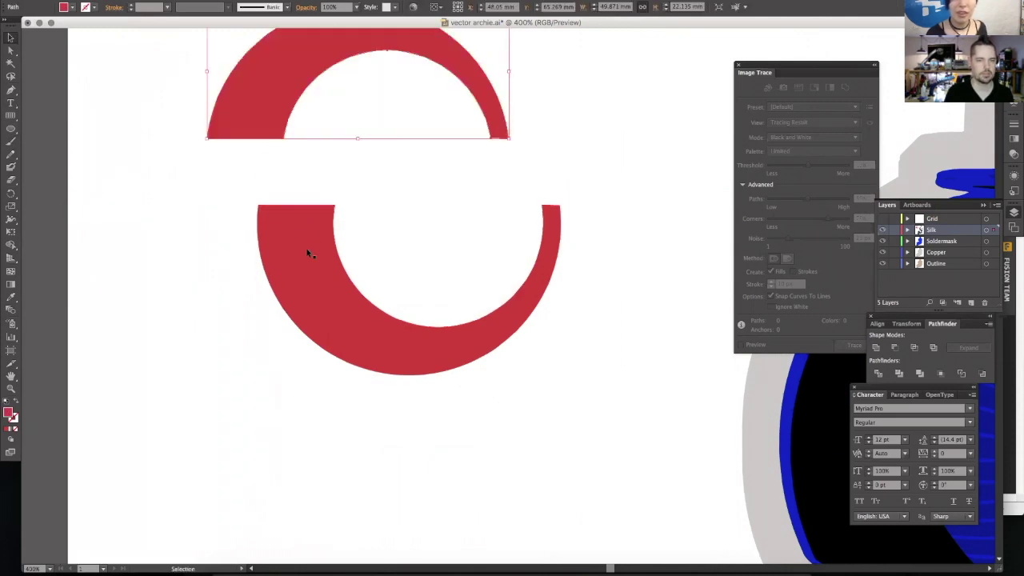
left_click_drag(309, 251, 317, 359)
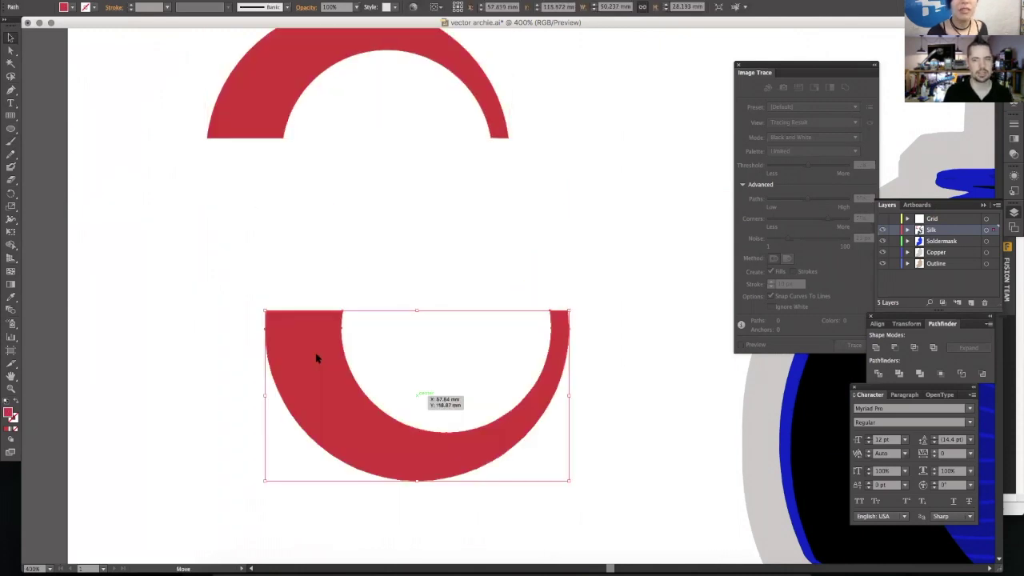
key("super+z")
key("super+z")
key("super+z")
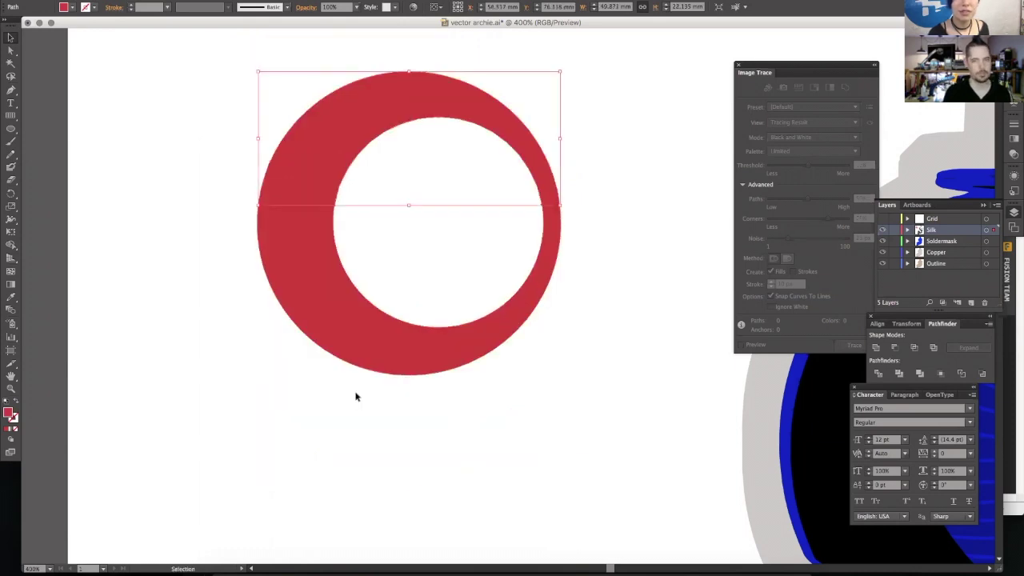
left_click(381, 404)
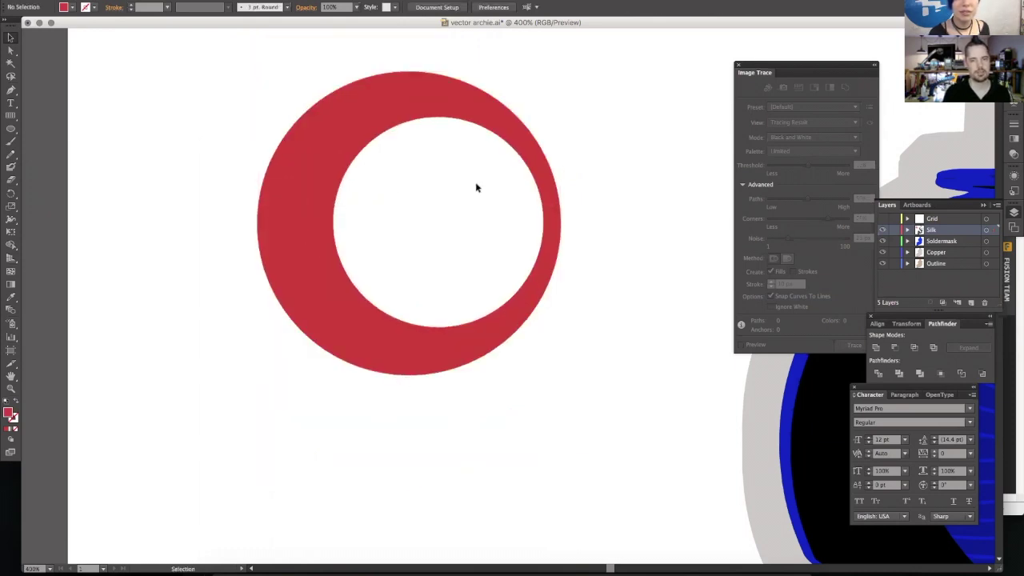
left_click_drag(371, 131, 329, 297)
left_click_drag(329, 297, 299, 430)
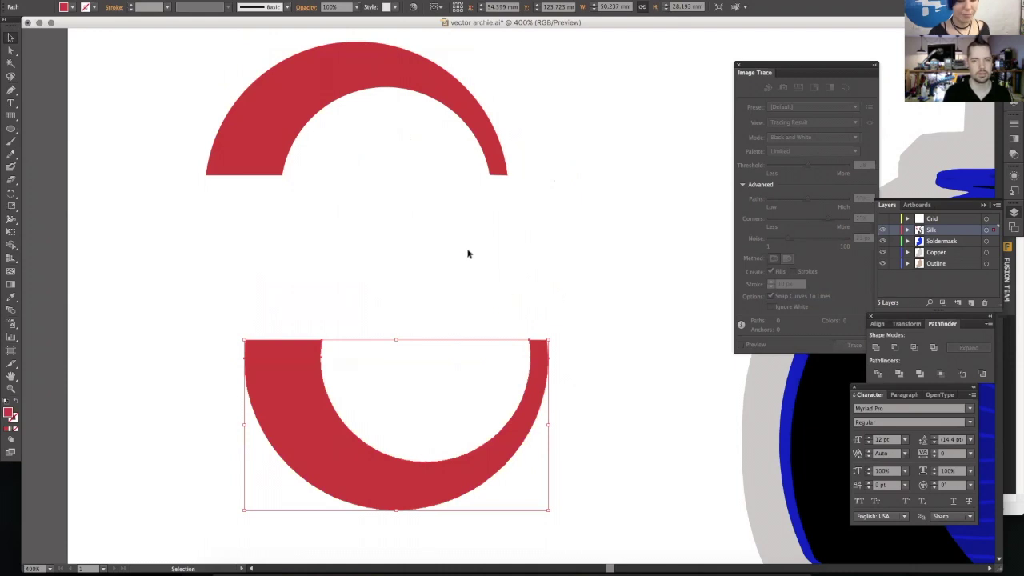
- Switch to Outline view, delete both ring pieces and fit the artboard in the window
key("super+y")
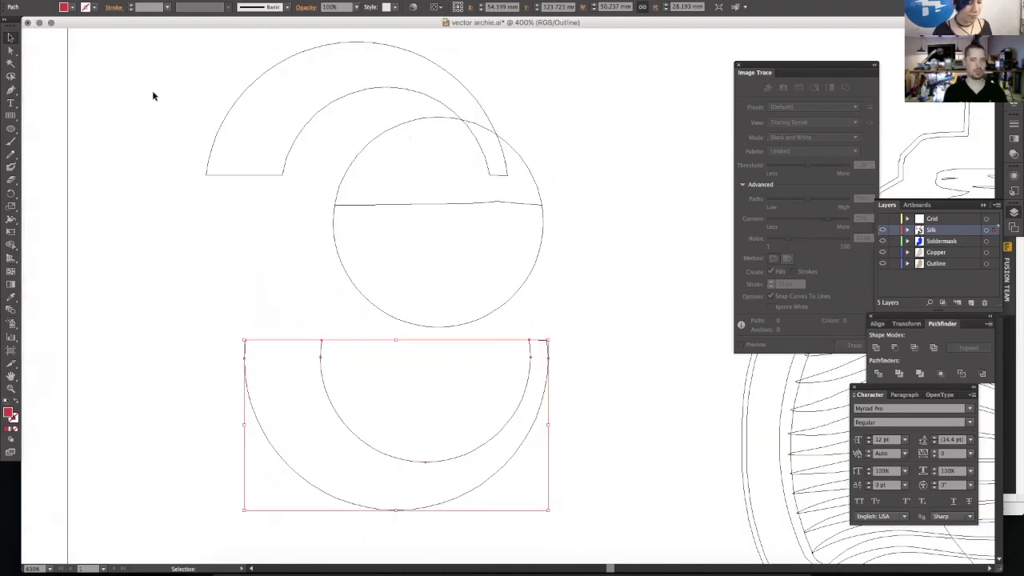
left_click_drag(154, 96, 606, 469)
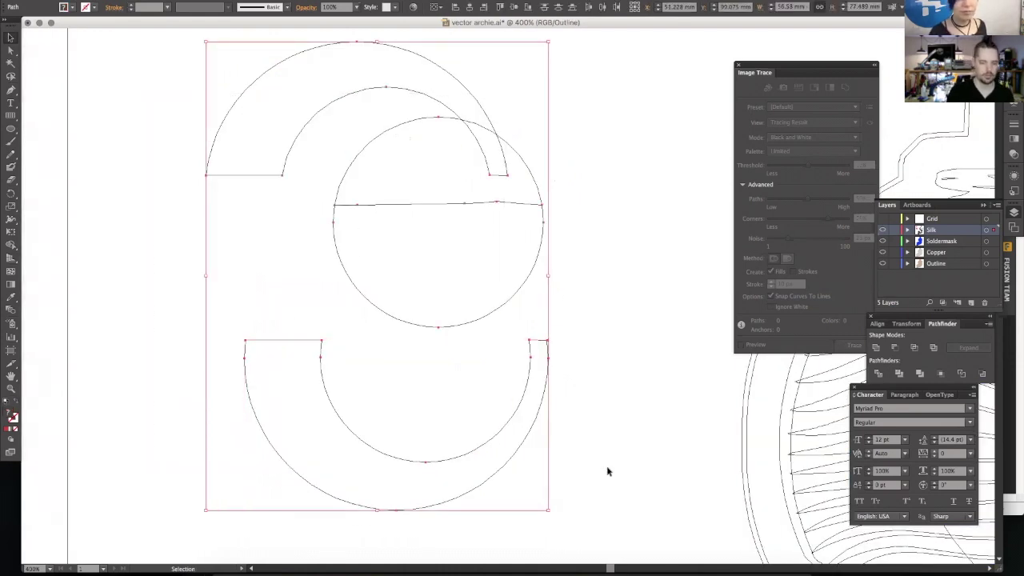
key("Delete")
key("super+0")
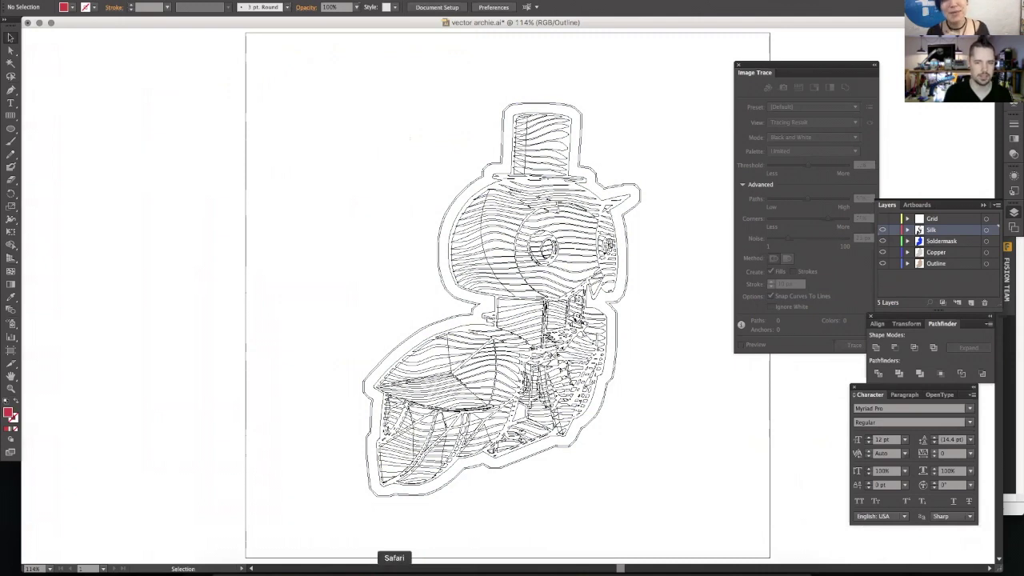
- Open a Finder window showing Downloads, sorted by date added
left_click(395, 571)
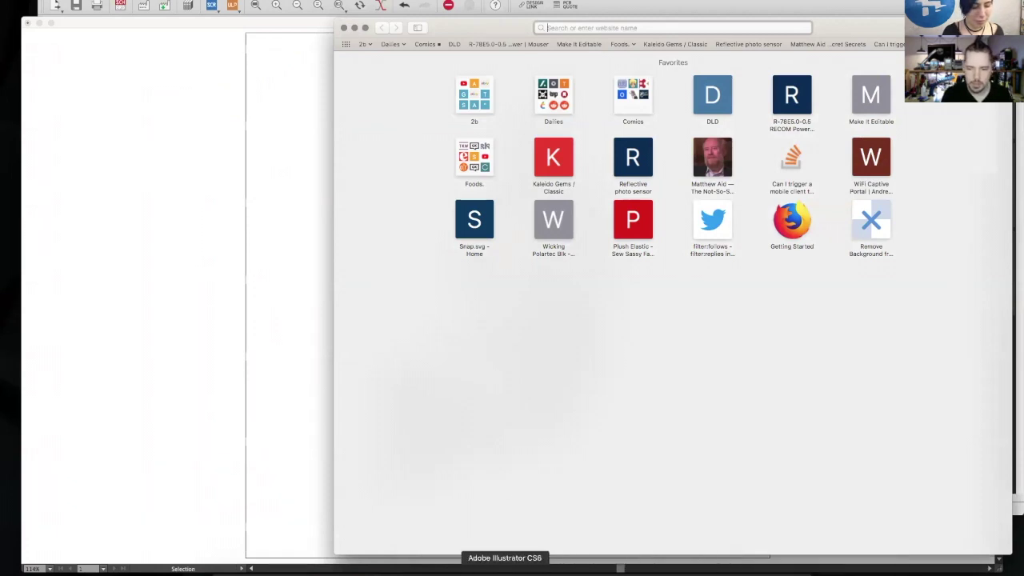
left_click(227, 569)
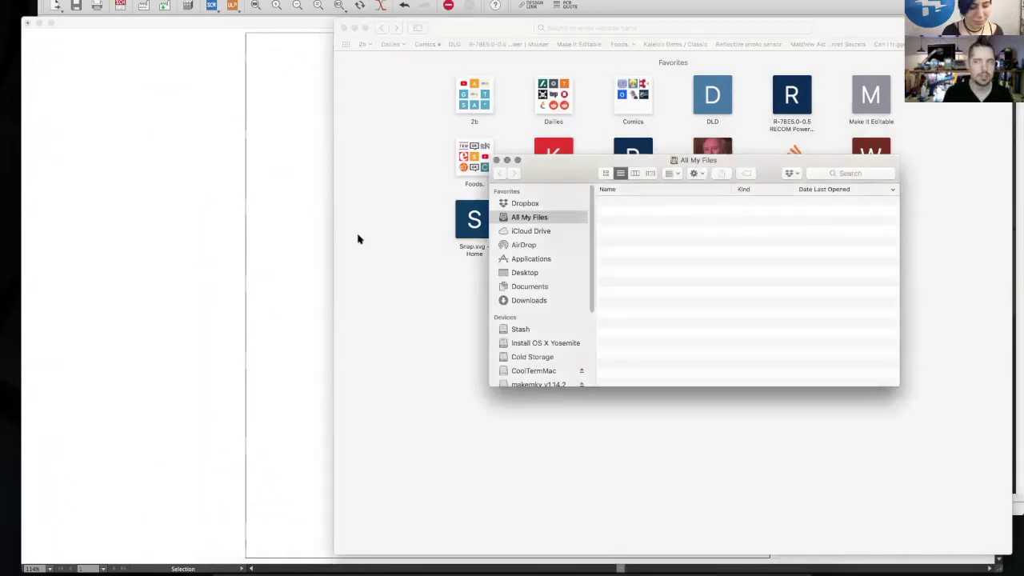
left_click(526, 273)
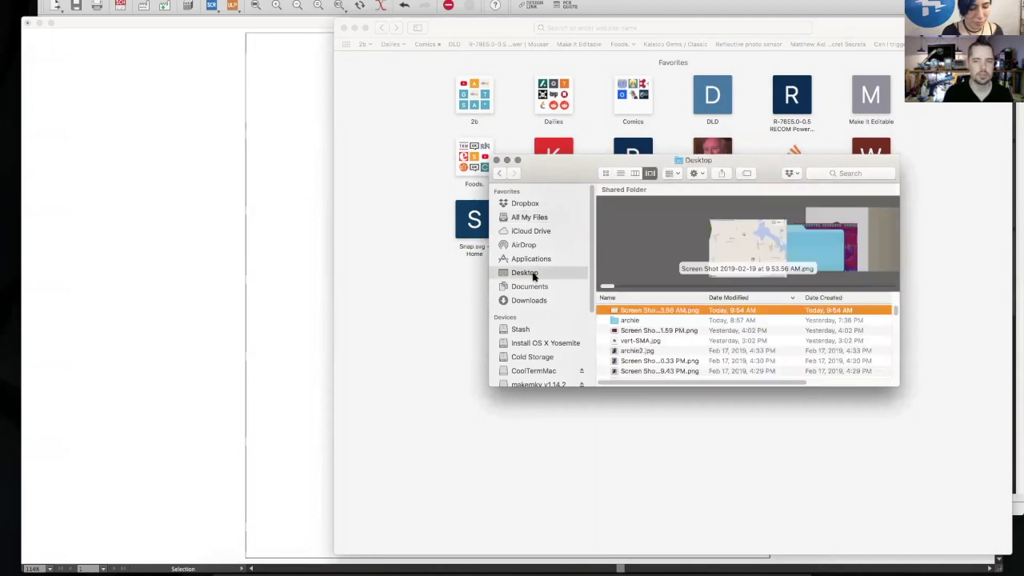
left_click(537, 300)
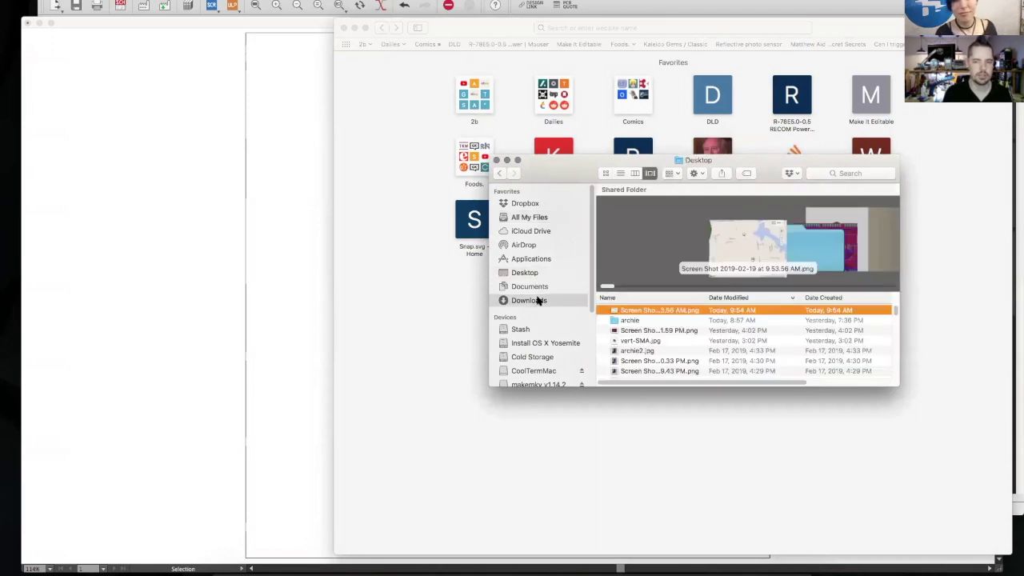
left_click(892, 292)
scroll(894, 302, "down", 10)
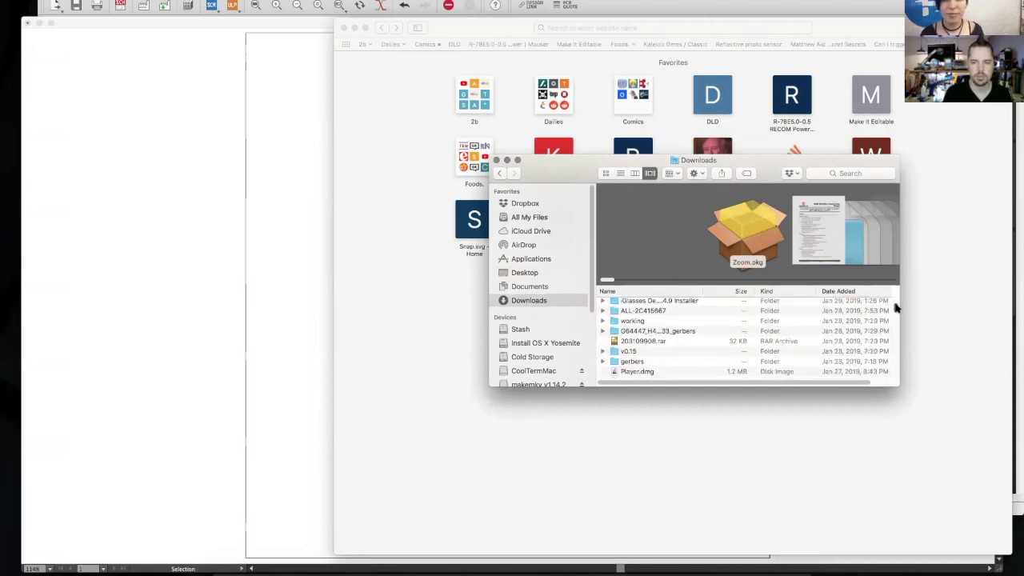
- Search Downloads for names containing 'master' and open the svgtoeagle-master folder
left_click(862, 174)
type("master")
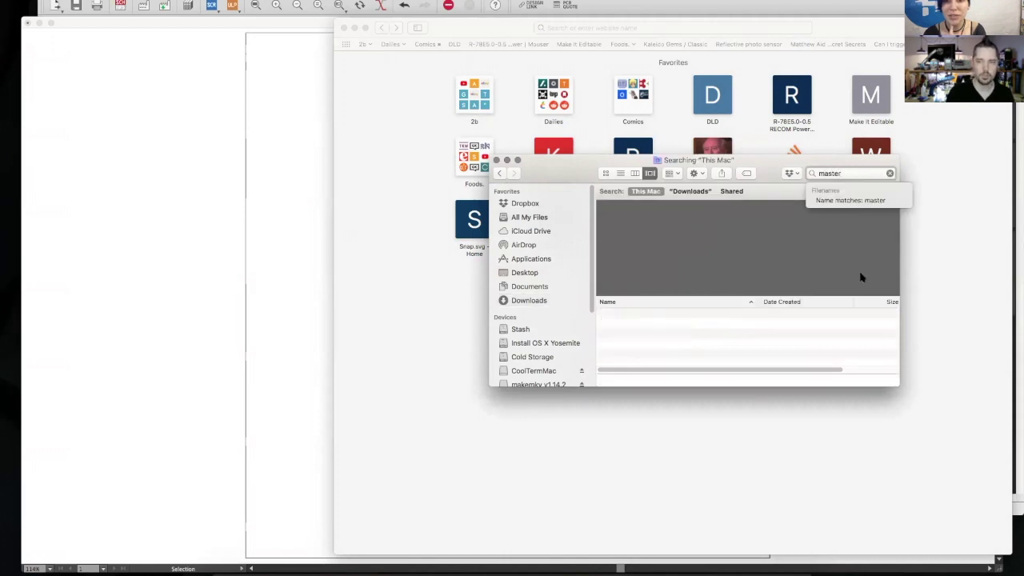
left_click(862, 202)
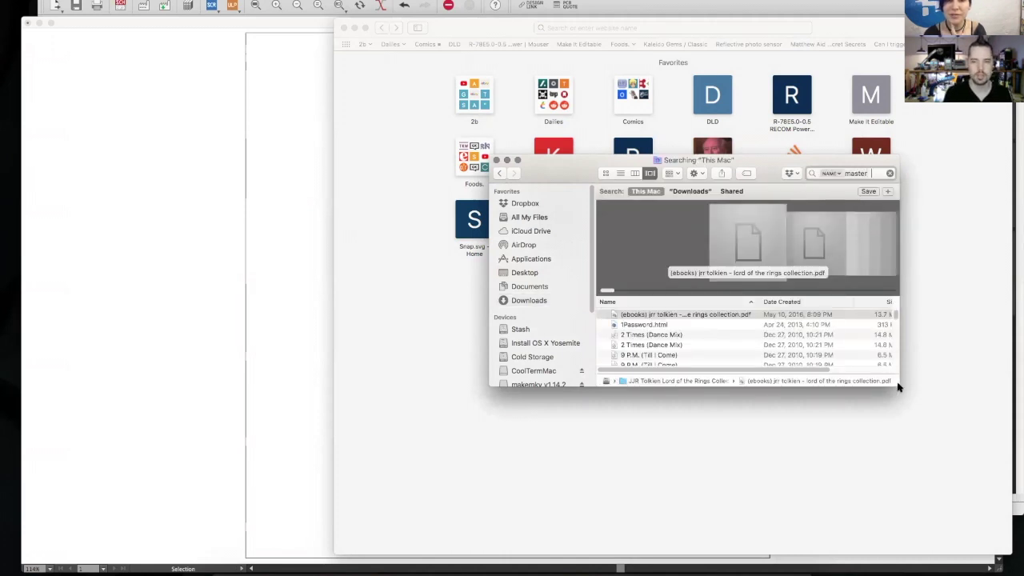
left_click(708, 192)
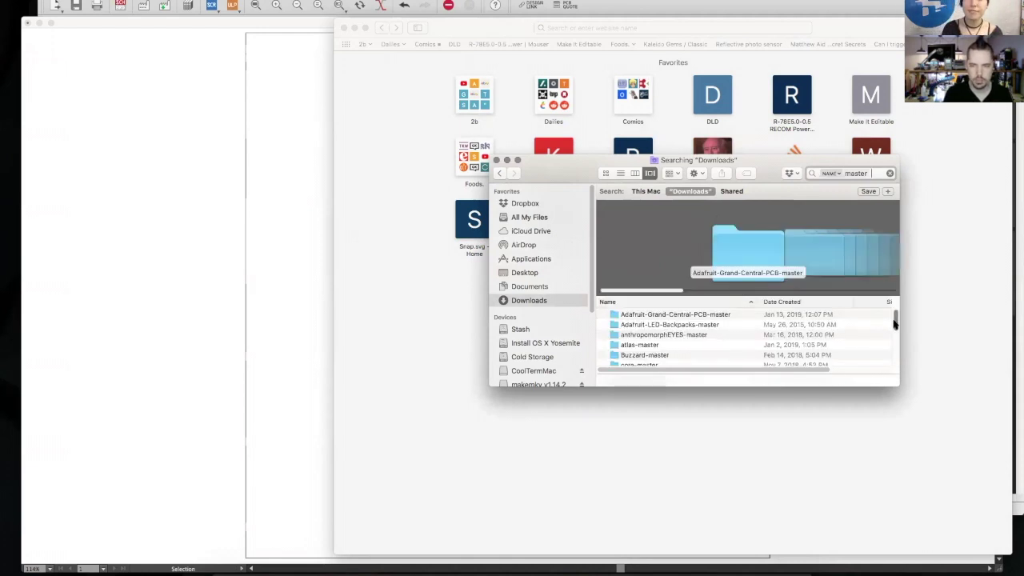
left_click_drag(894, 317, 897, 352)
double_click(651, 340)
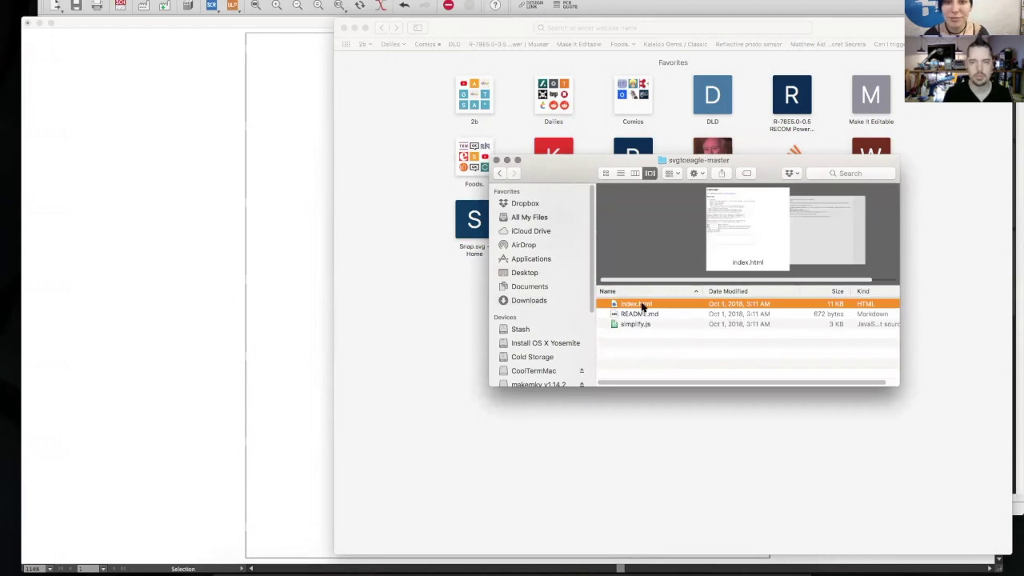
- Open index.html in Safari and move the browser window to the left
double_click(640, 305)
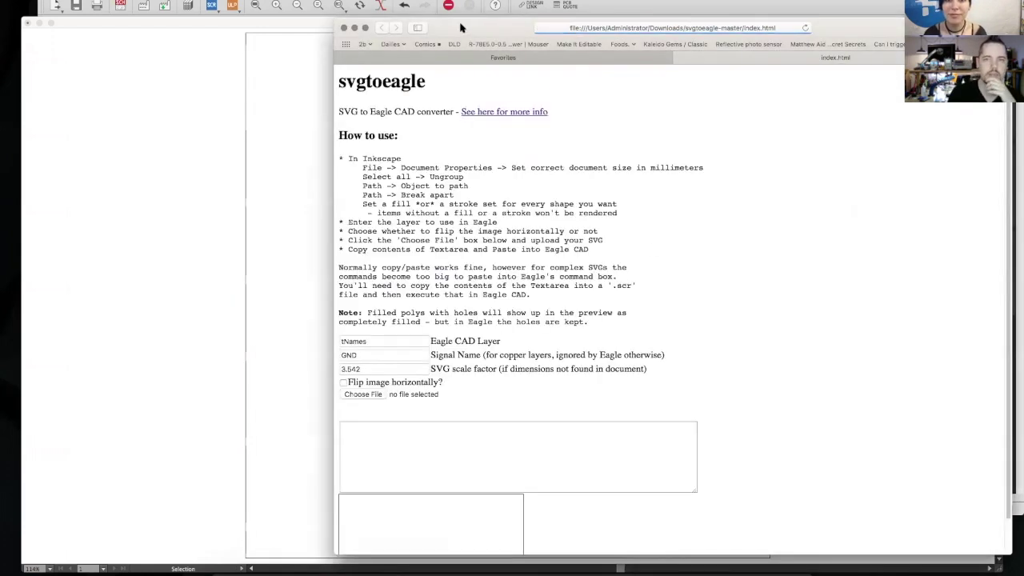
left_click_drag(464, 28, 314, 24)
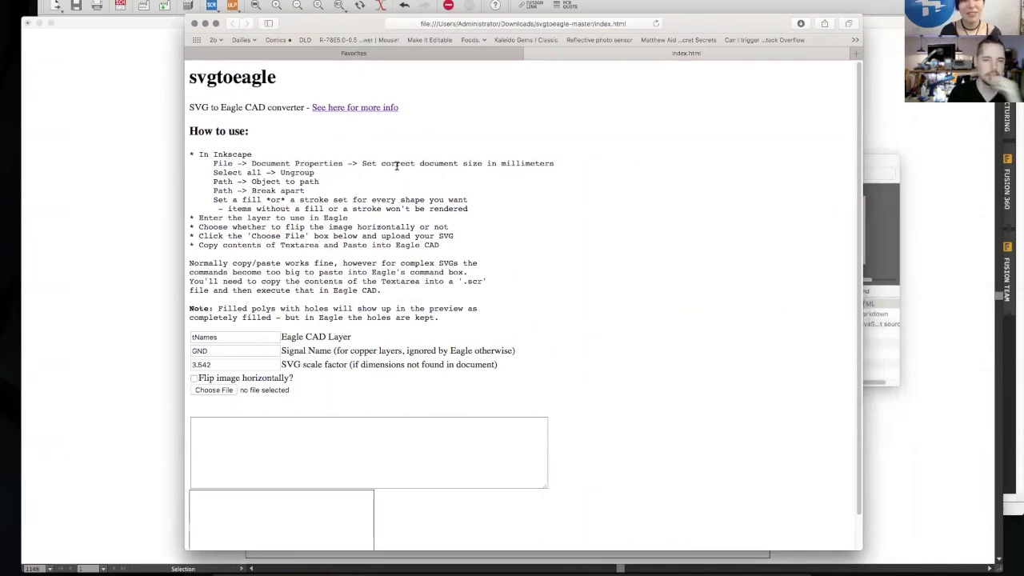
left_click_drag(311, 29, 318, 27)
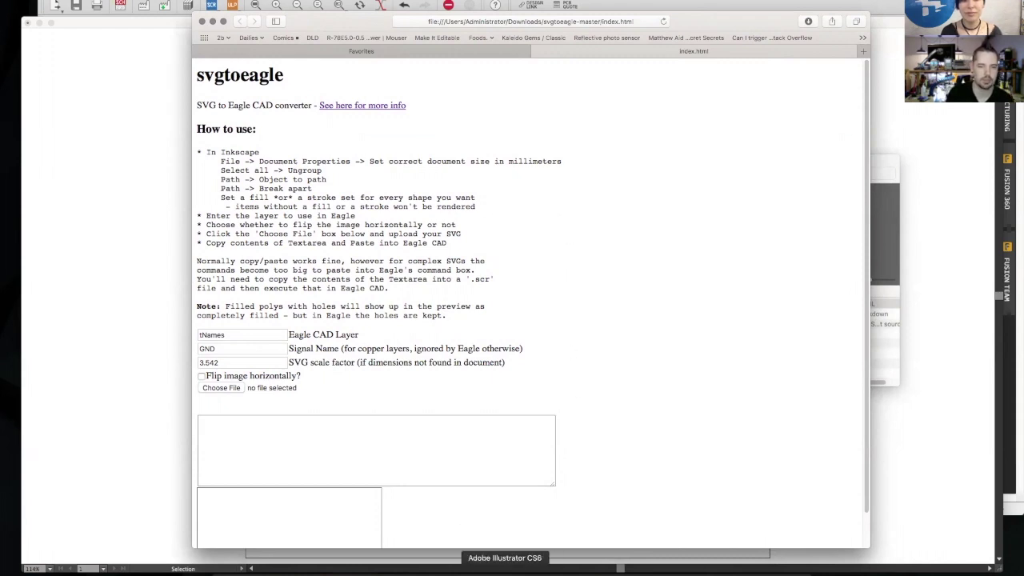
- Return to Illustrator in full-colour preview with the Selection tool
left_click(505, 569)
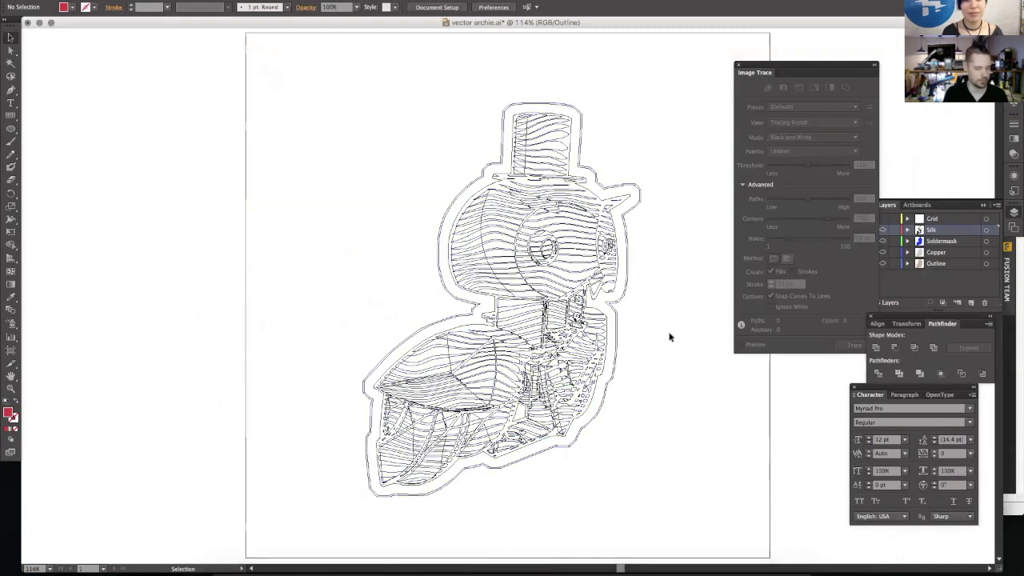
key("super+y")
key("v")
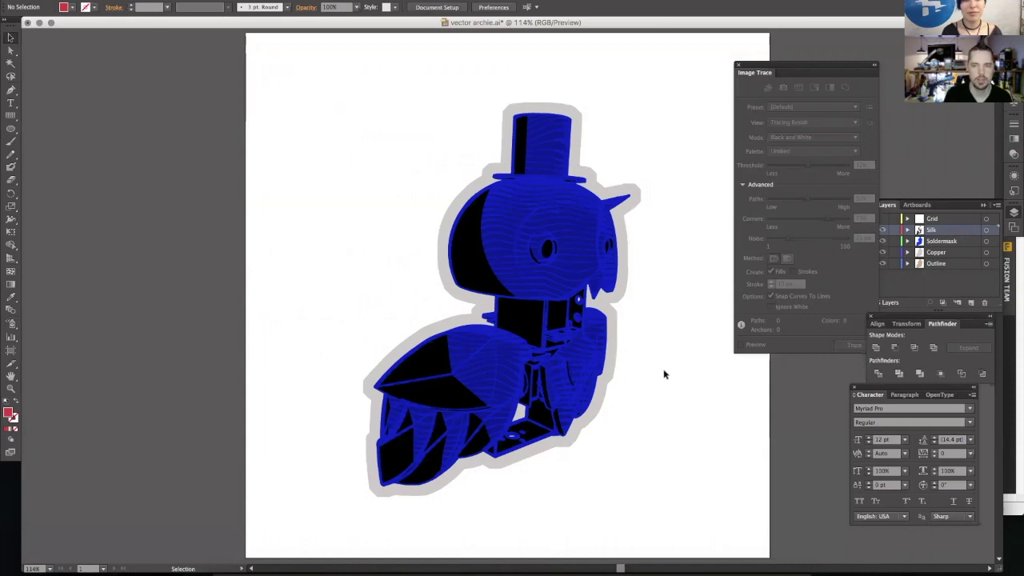
- Hide and re-show the Silk, Soldermask and Copper layers, then make Silk the active layer
mouse_move(884, 241)
left_mouse_down()
mouse_move(884, 253)
mouse_move(885, 229)
left_mouse_up()
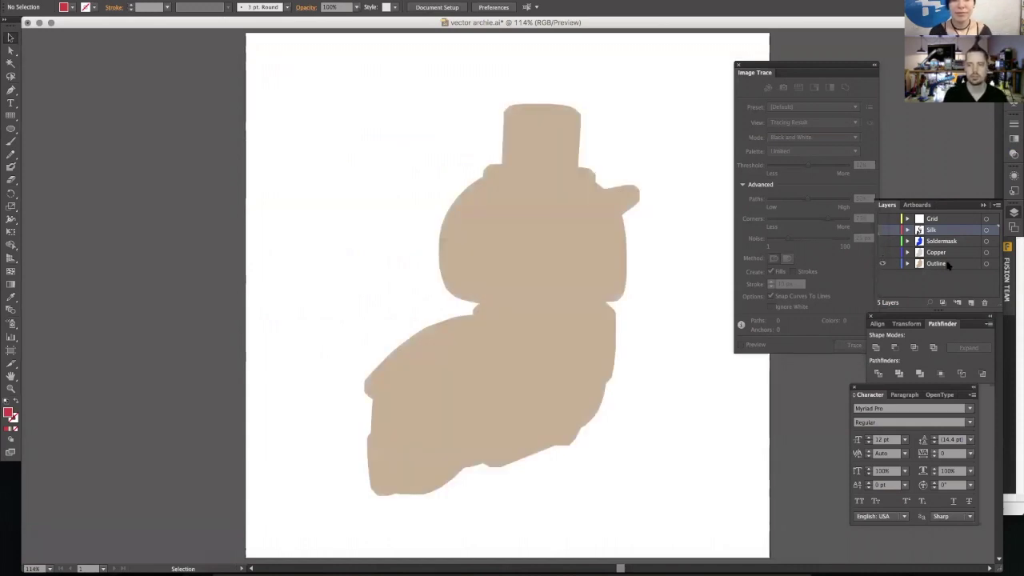
left_click(950, 265)
left_click(883, 253)
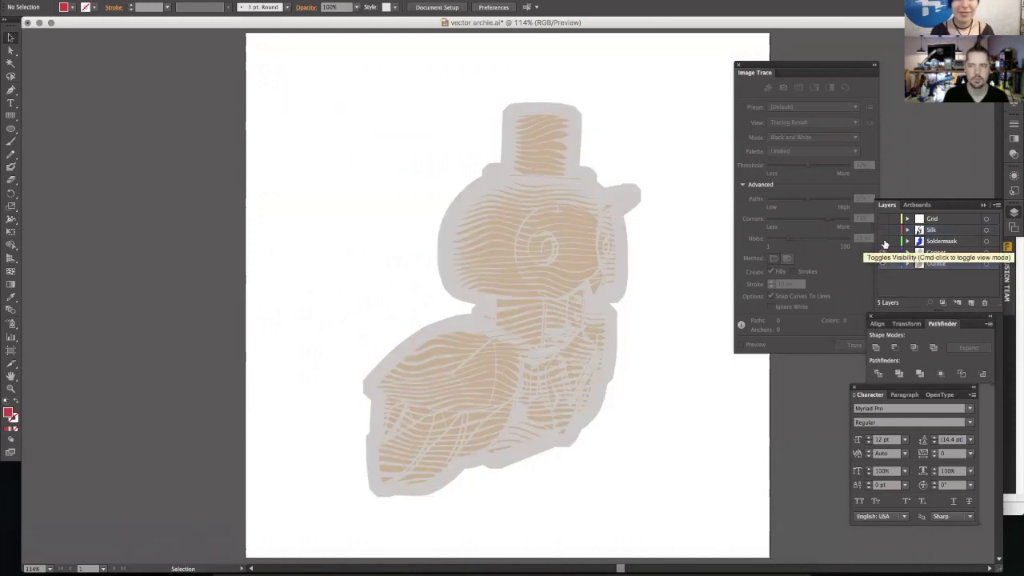
left_click(883, 241)
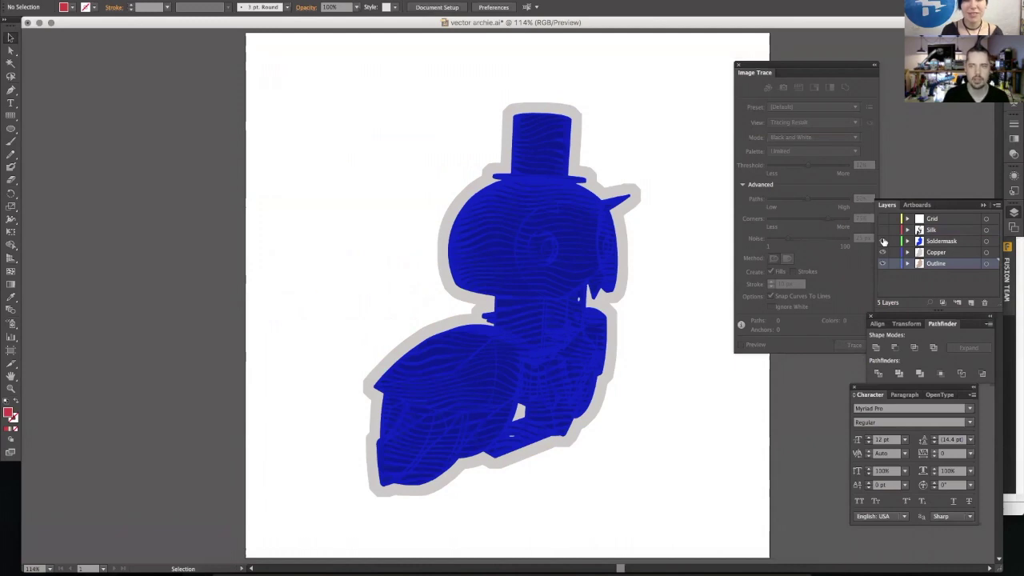
left_click(884, 230)
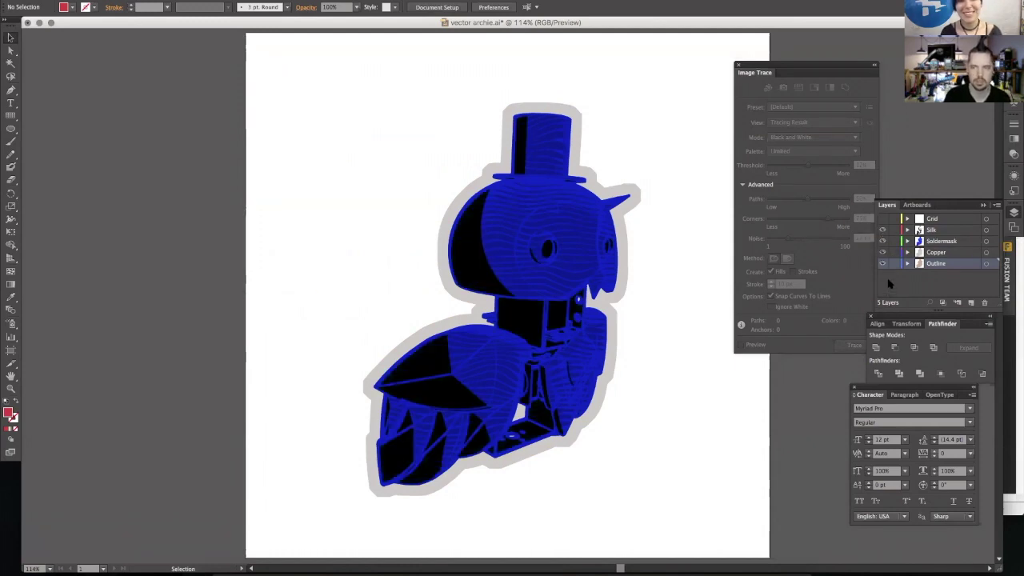
left_click(938, 229)
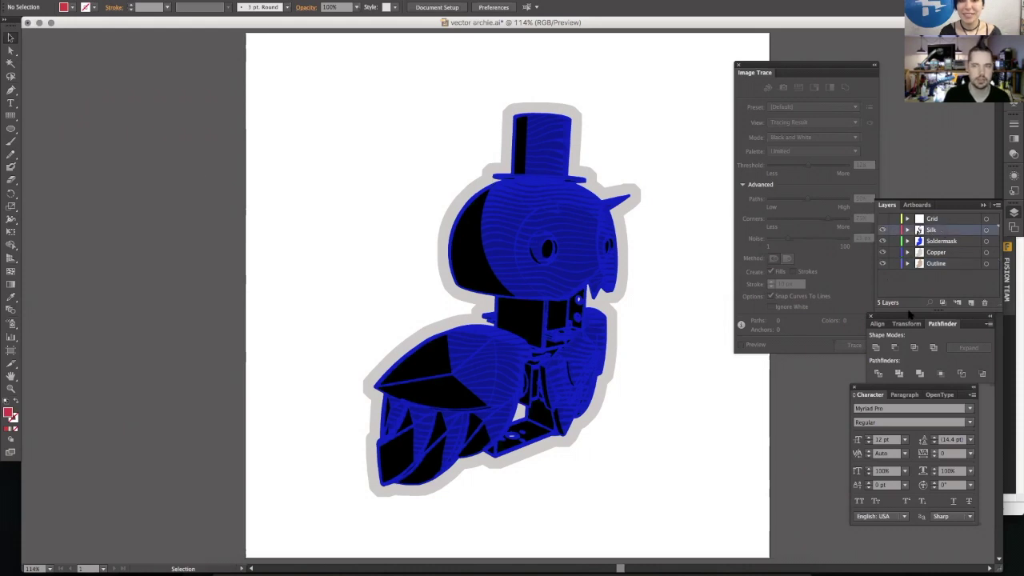
- Lock Soldermask, Copper and Outline, then nudge all Silk artwork left and down
left_click_drag(895, 241, 895, 264)
key("ctrl+a")
key("Left")
key("Left")
key("Down")
key("Down")
key("Down")
key("Down")
key("Left")
key("Left")
left_click(693, 463)
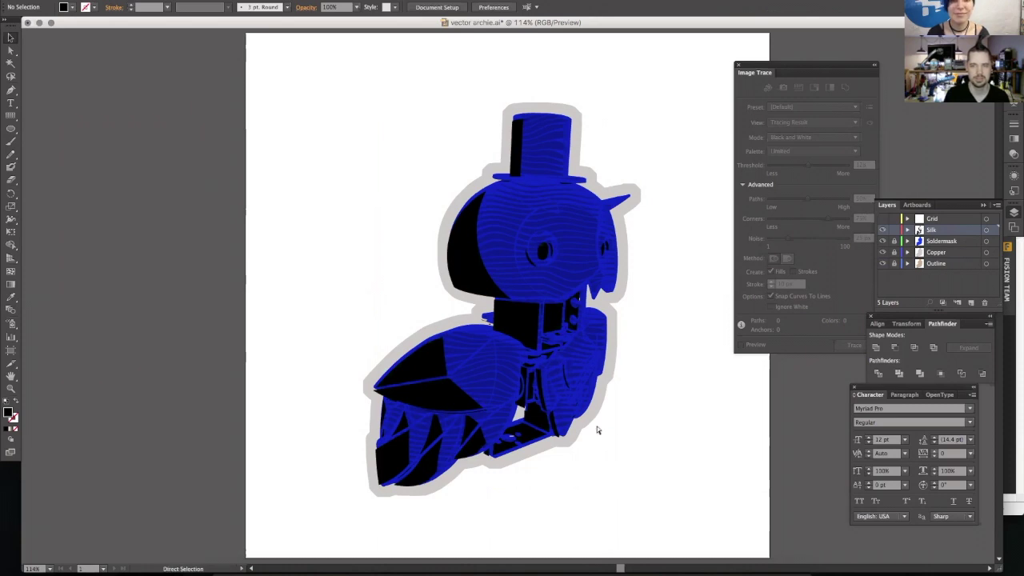
- Drag the Silk artwork 4.58 mm out of alignment
key("ctrl+a")
left_click_drag(421, 372, 439, 363)
left_click(310, 293)
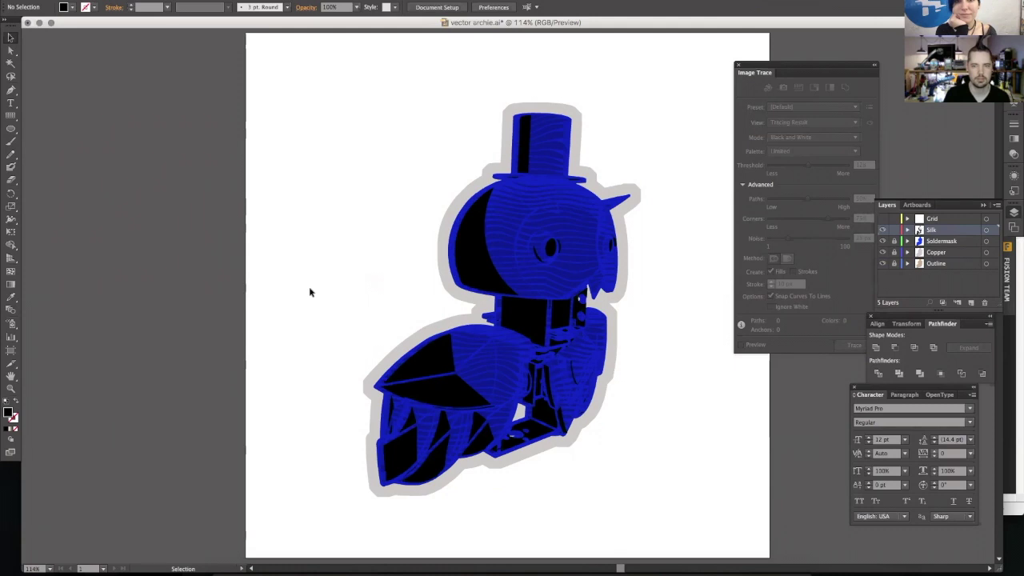
- Nudge the Silk artwork back into alignment, deselect it, and make Soldermask the active layer
key("a")
key("ctrl+a")
key("Right")
key("Right")
key("Right")
key("Right")
key("Right")
key("Up")
key("Up")
key("Up")
key("Up")
key("Right")
key("ctrl+shift+a")
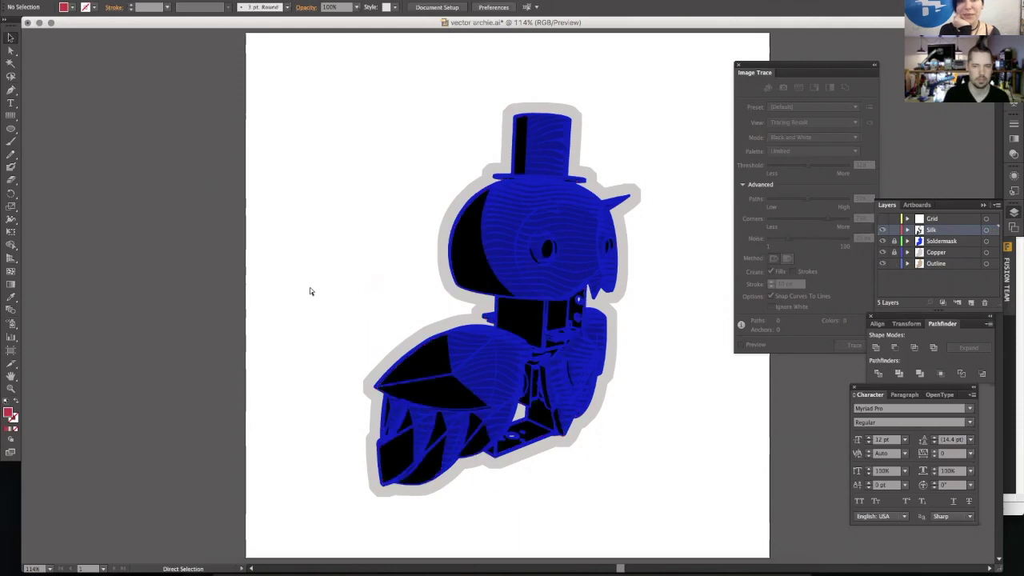
key("v")
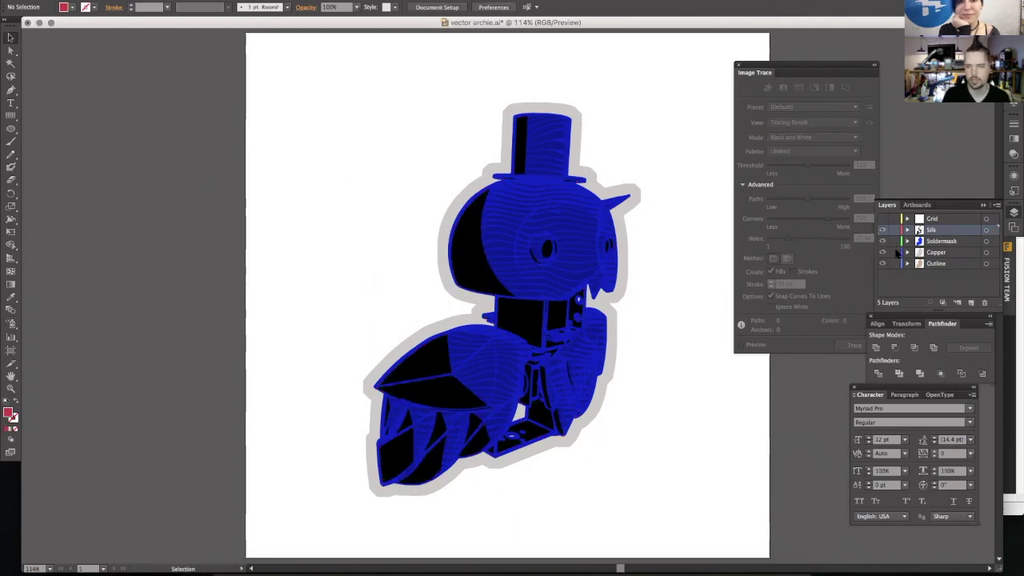
left_click(961, 265)
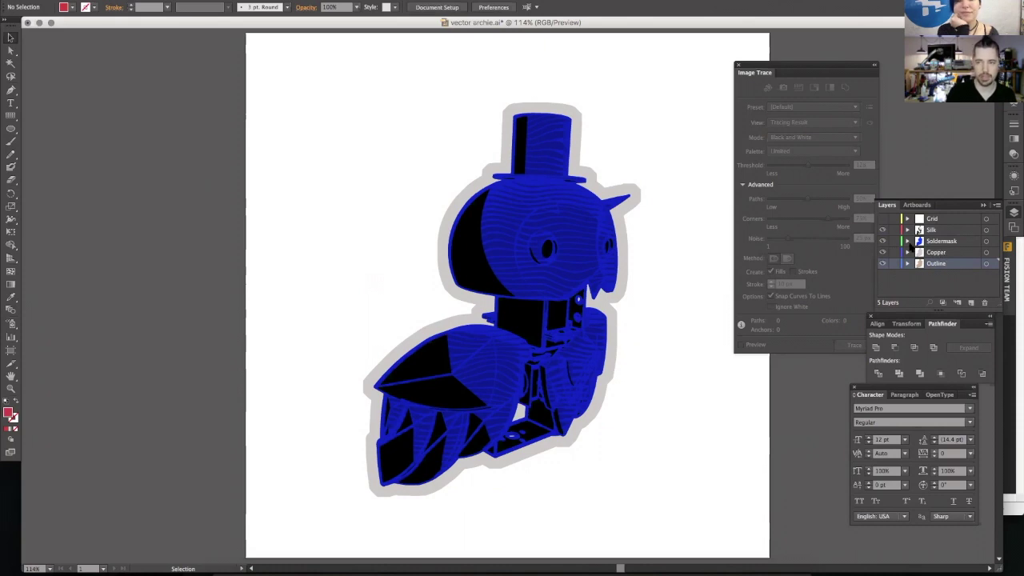
left_click(944, 241)
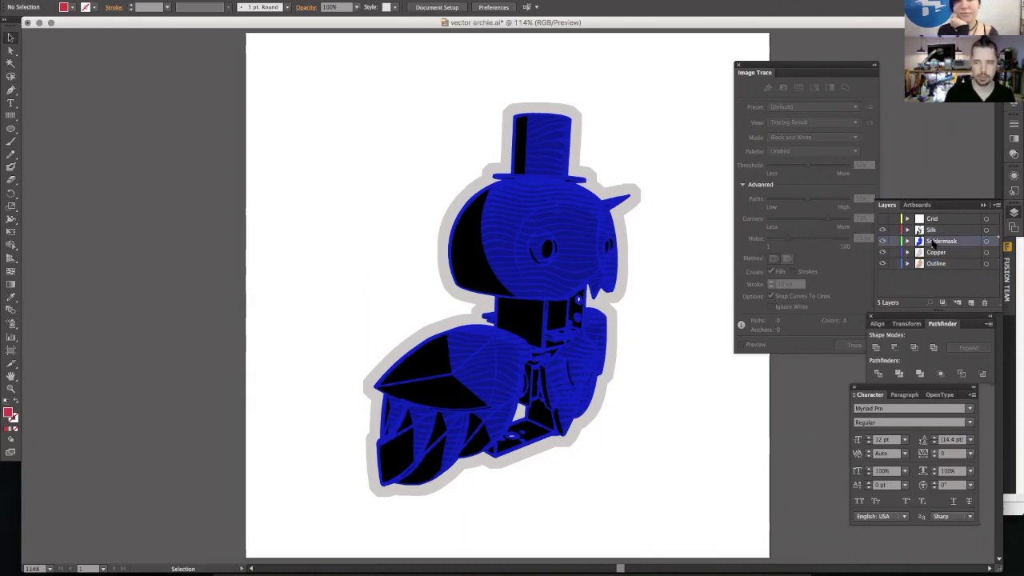
left_click(908, 241)
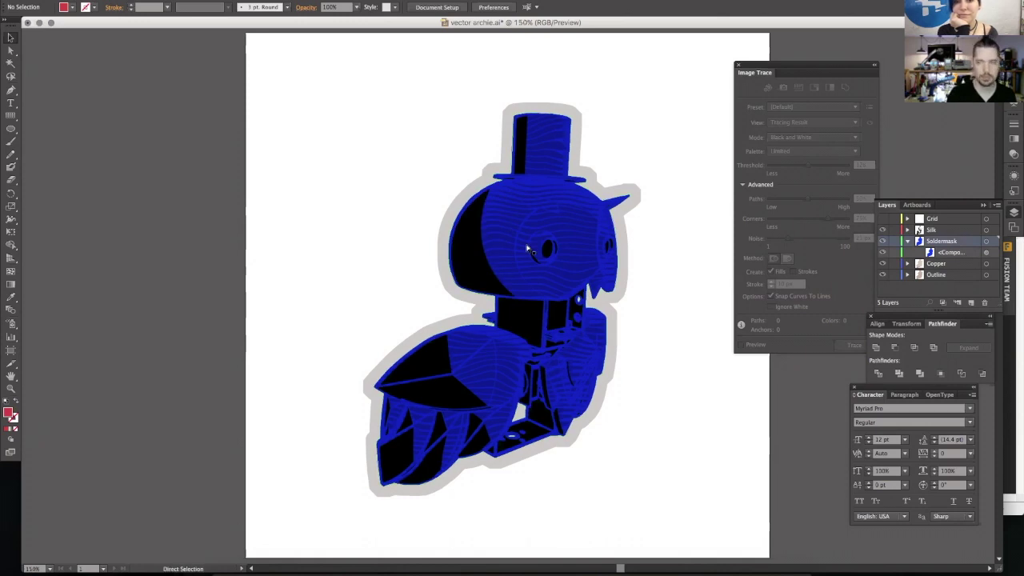
key("super+equal")
key("super+equal")
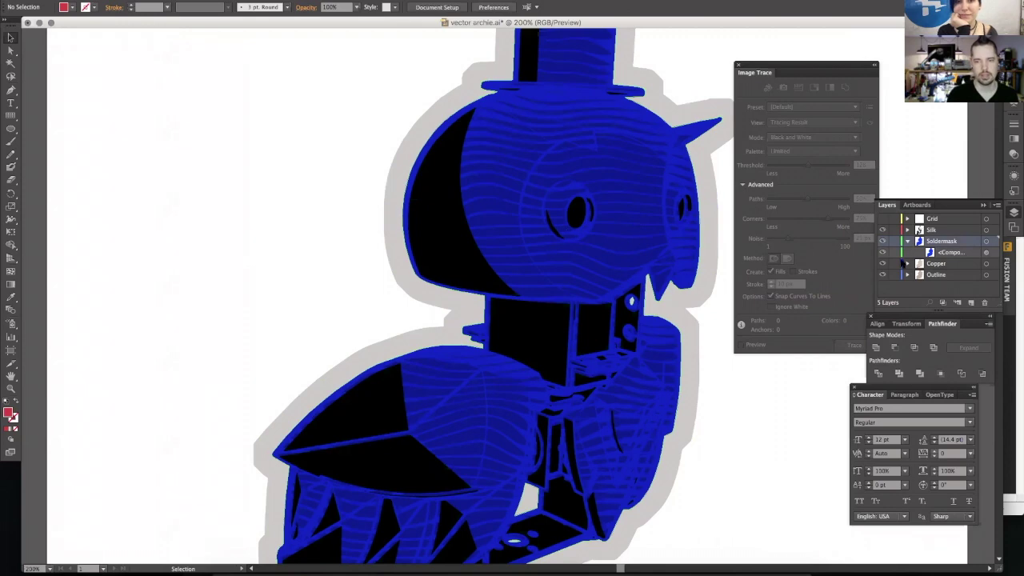
left_click(883, 254)
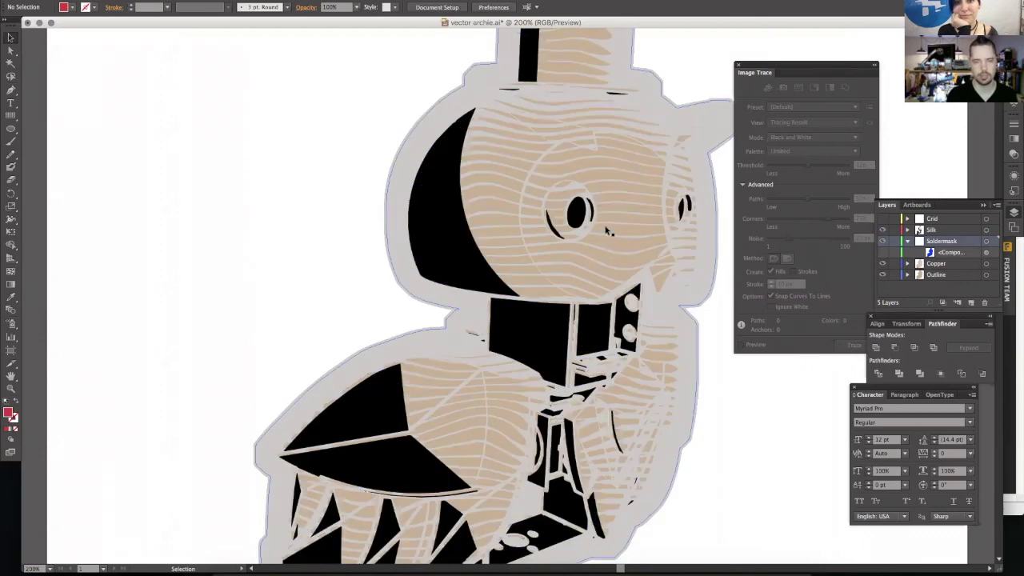
left_click(883, 252)
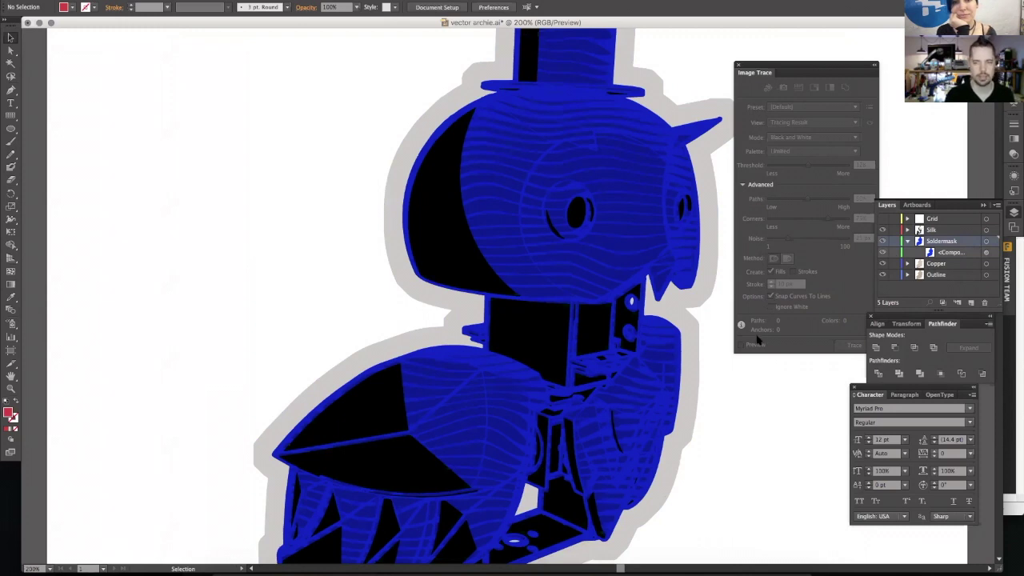
key("a")
key("XF86AudioRaiseVolume")
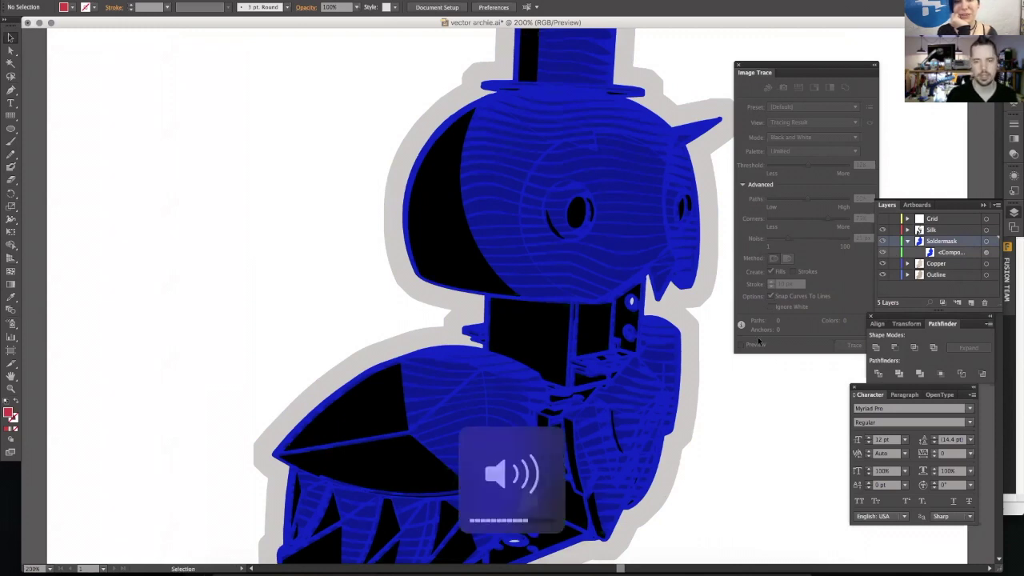
key("super+1")
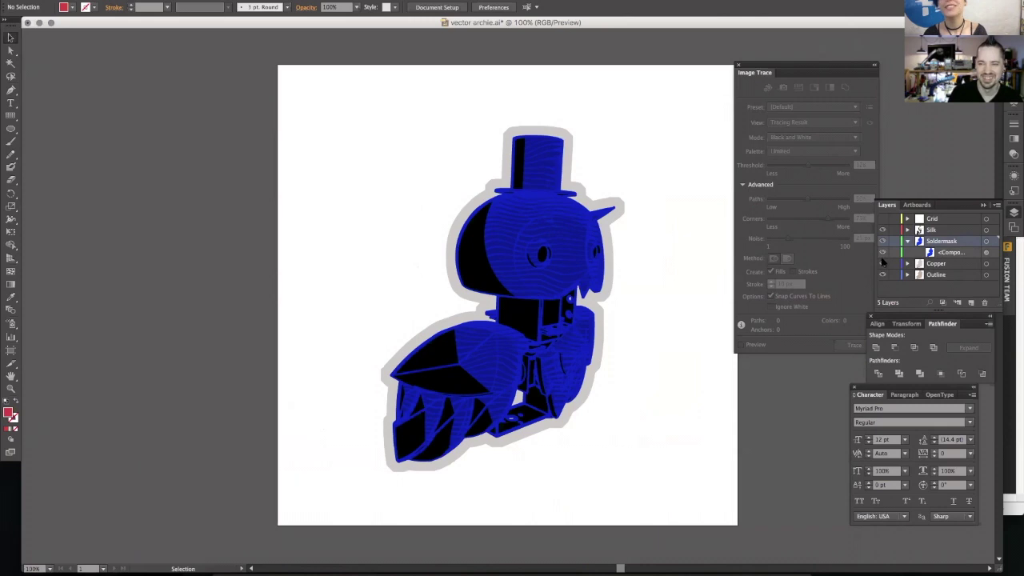
- Compare layers by hiding and re-showing Outline, Copper and Silk, zoomed to 150%
left_click(883, 274)
left_click(884, 263)
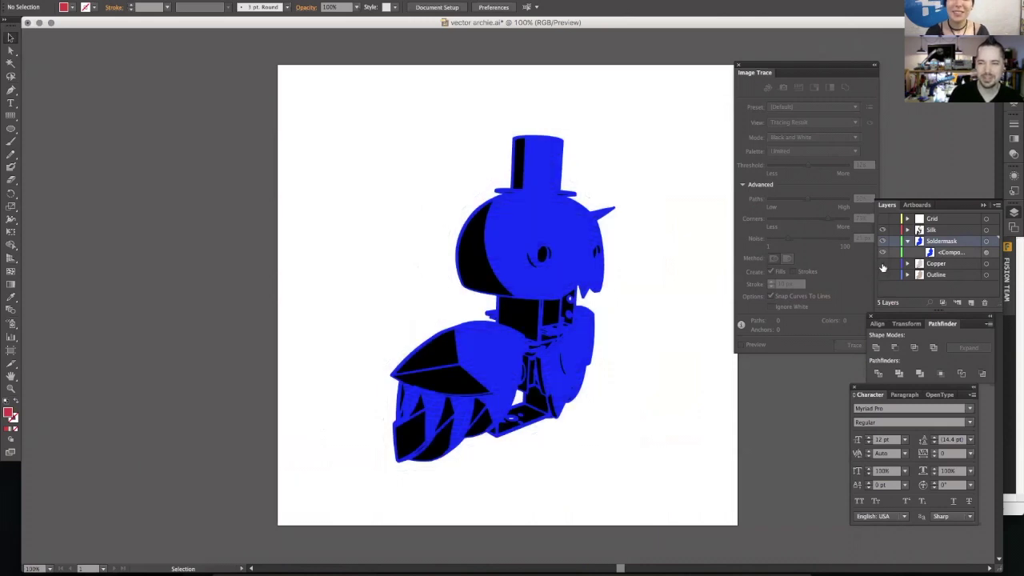
left_click(884, 231)
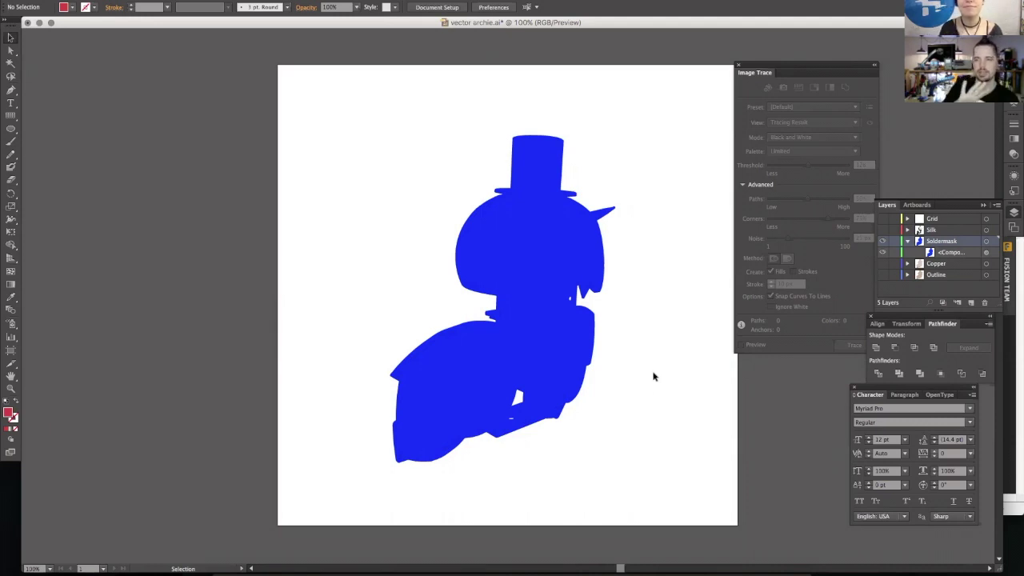
left_click_drag(882, 264, 883, 275)
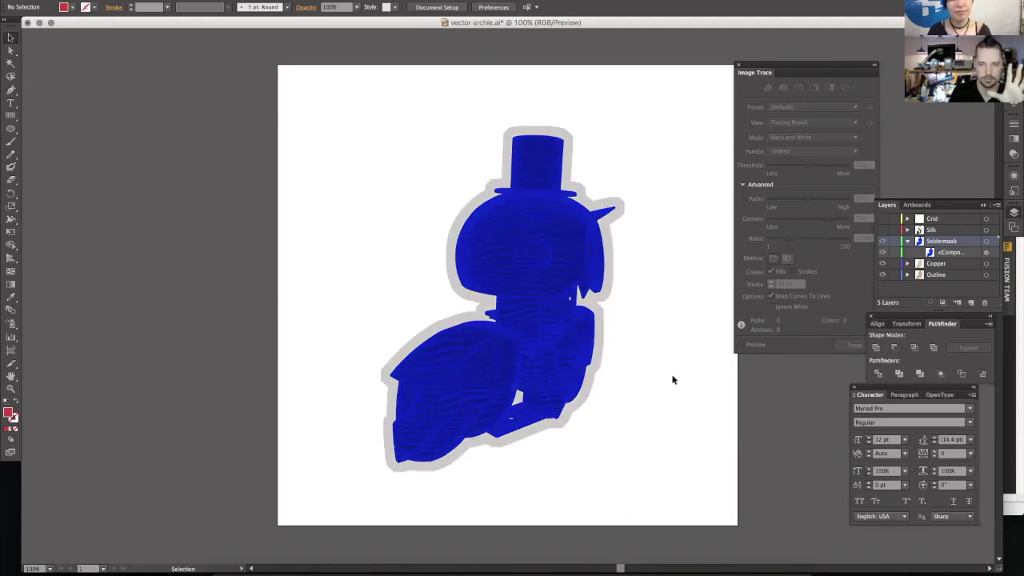
left_click(883, 230)
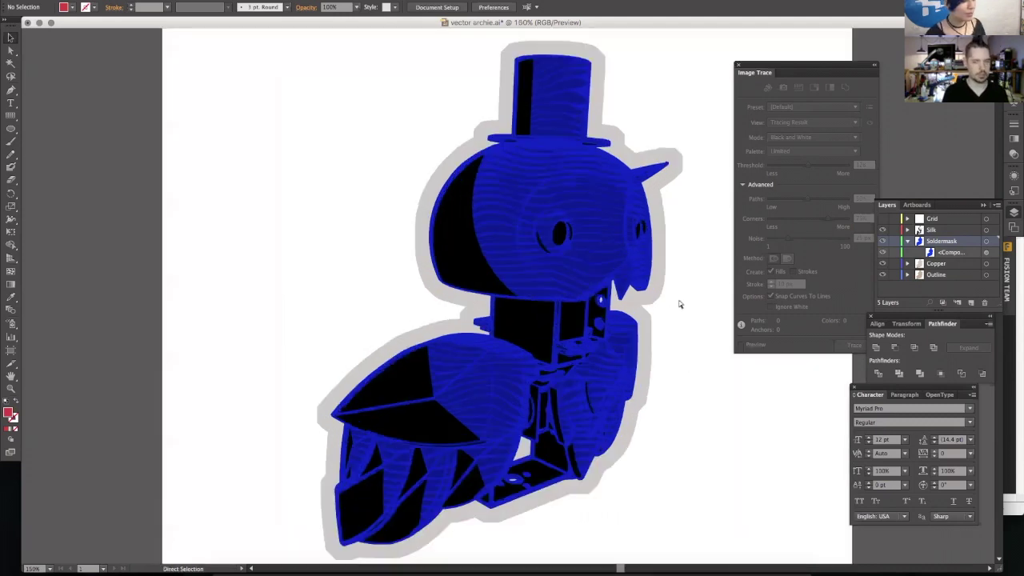
key("super+equal")
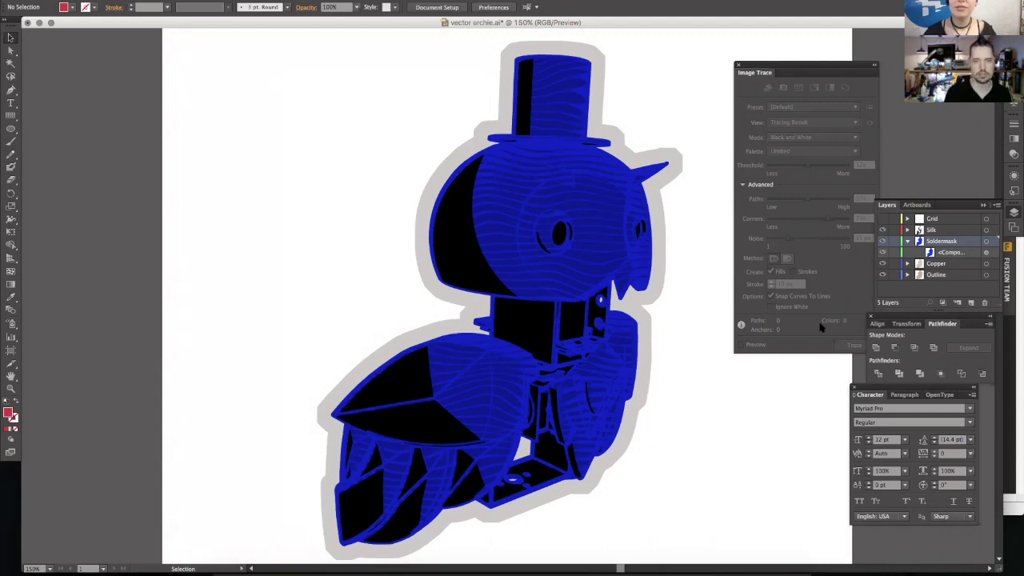
- Hide the Silk, Copper and Outline layers, leaving only Soldermask visible
left_click(883, 230)
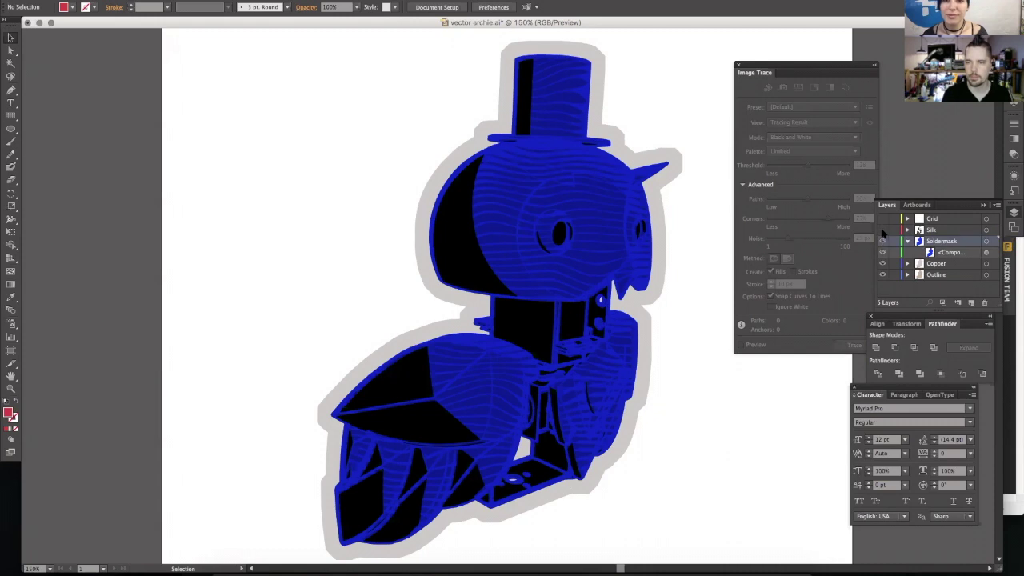
left_click(883, 241)
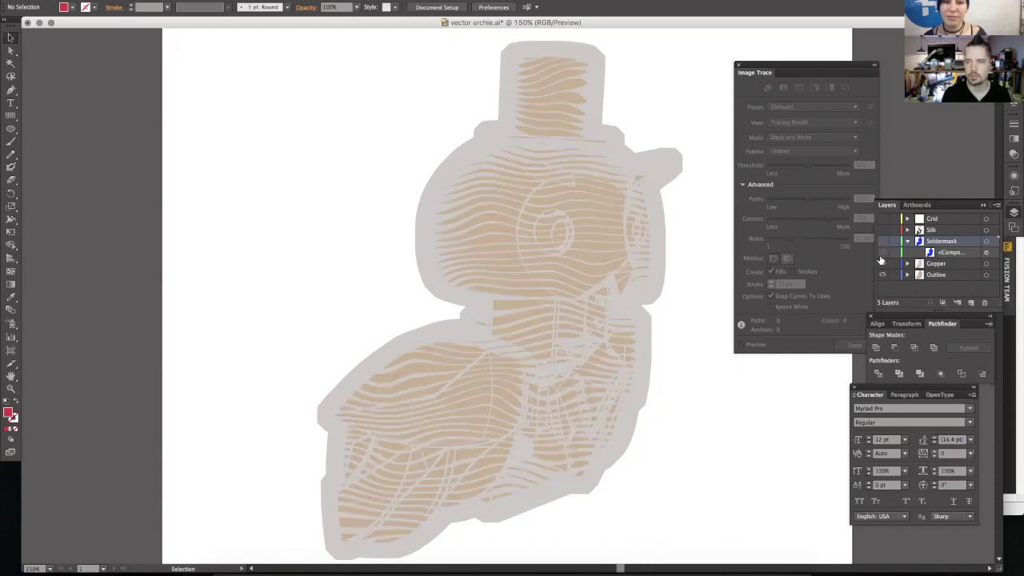
left_click(883, 241)
left_click(884, 276)
left_click(883, 275)
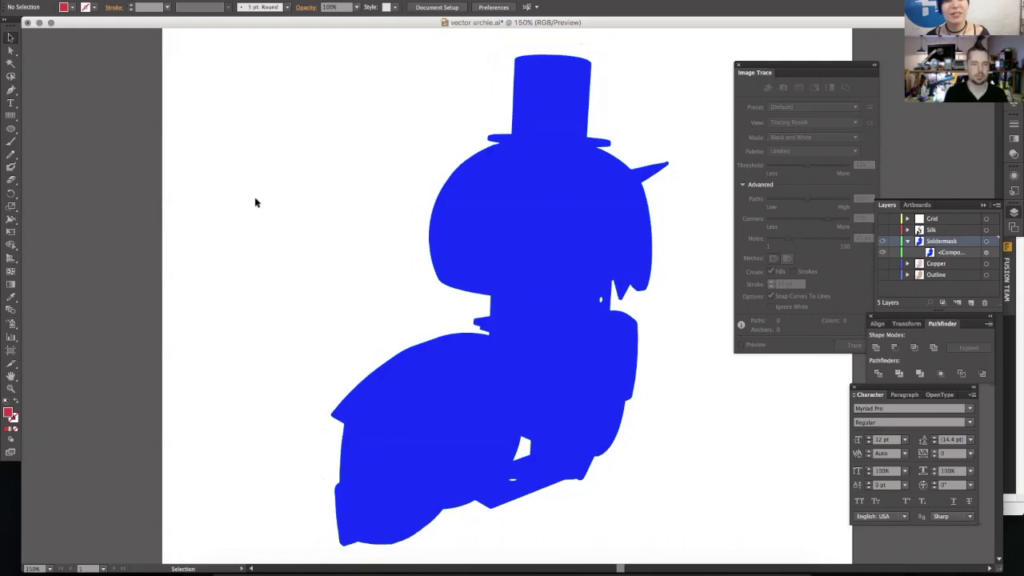
- At 100% zoom, select the soldermask silhouette and apply Add Anchor Points three times
key("super+minus")
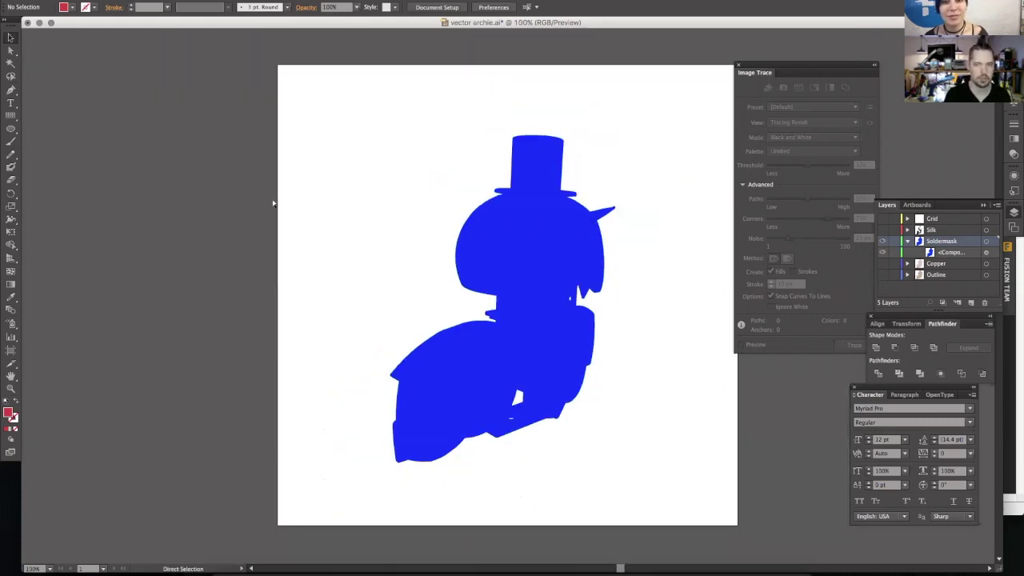
key("super+a")
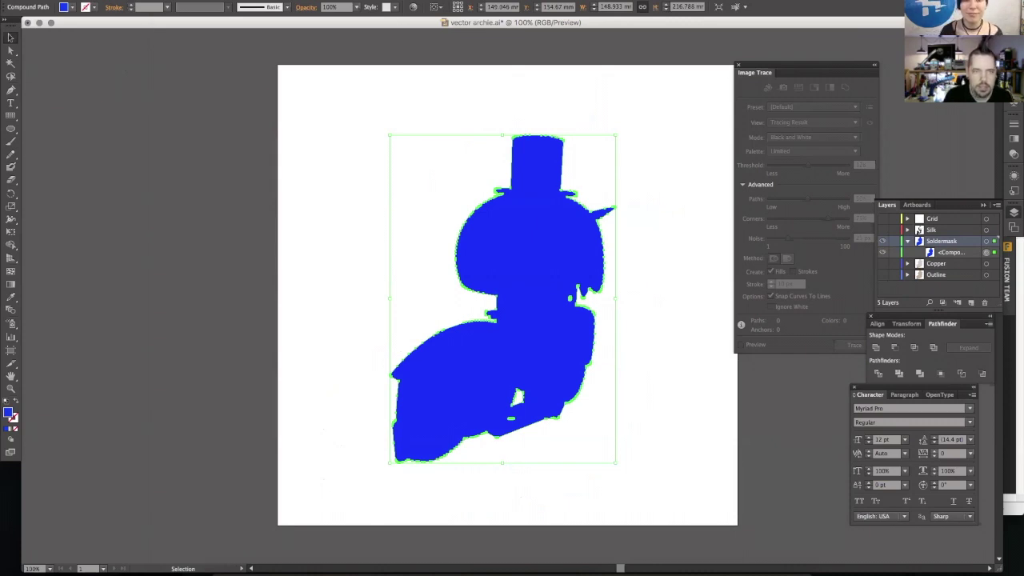
left_click(135, 0)
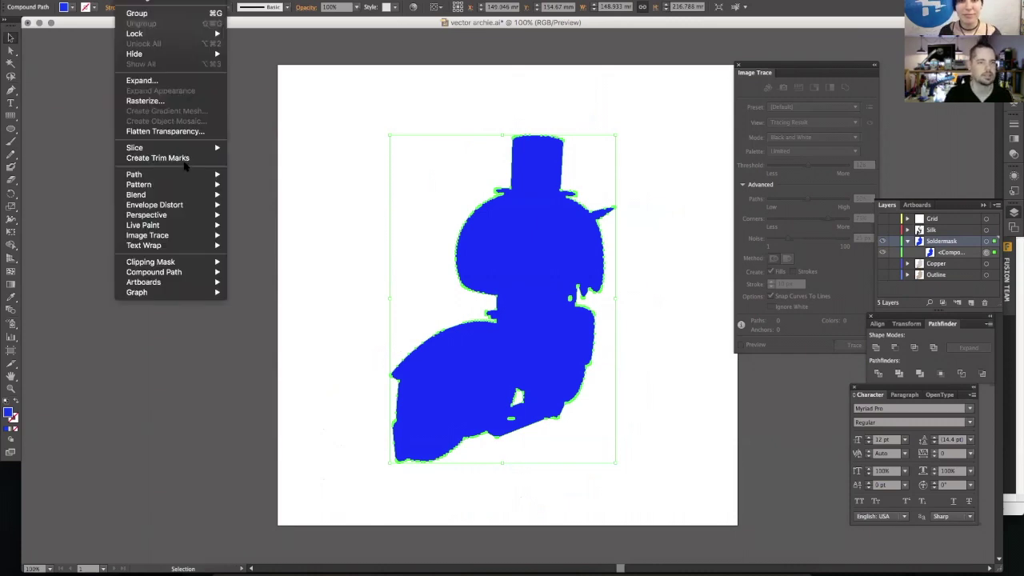
mouse_move(206, 175)
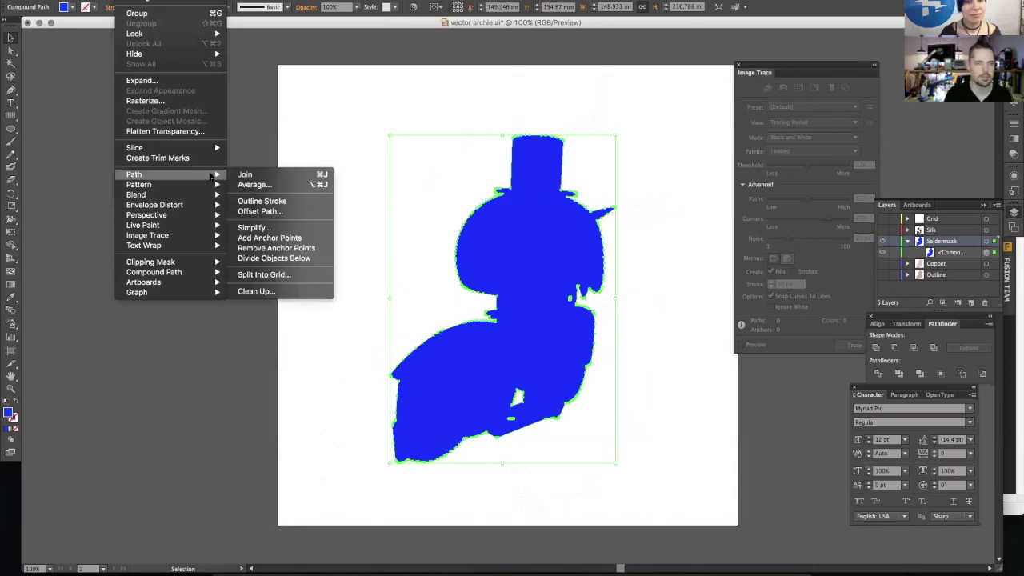
left_click(248, 239)
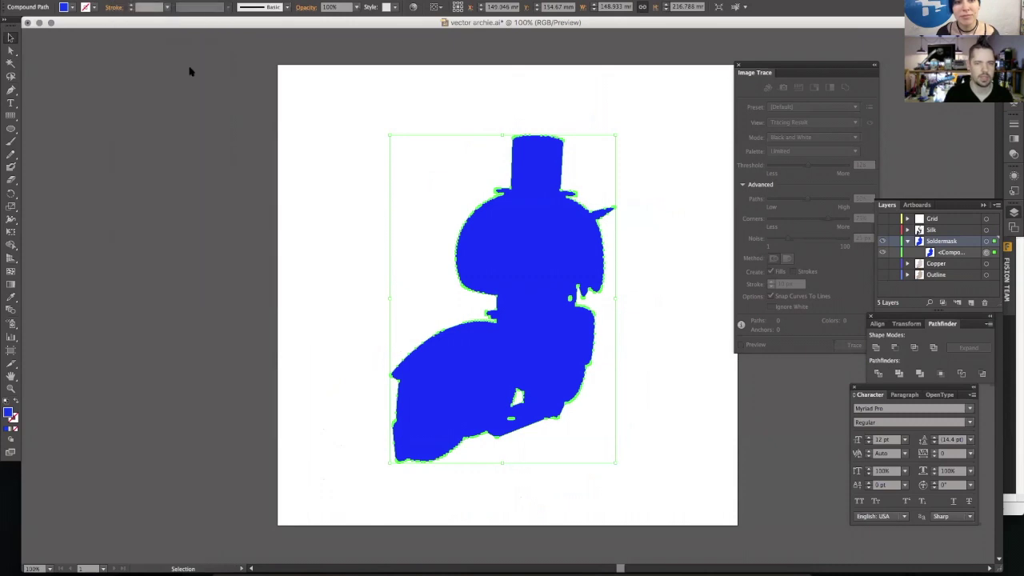
left_click(134, 0)
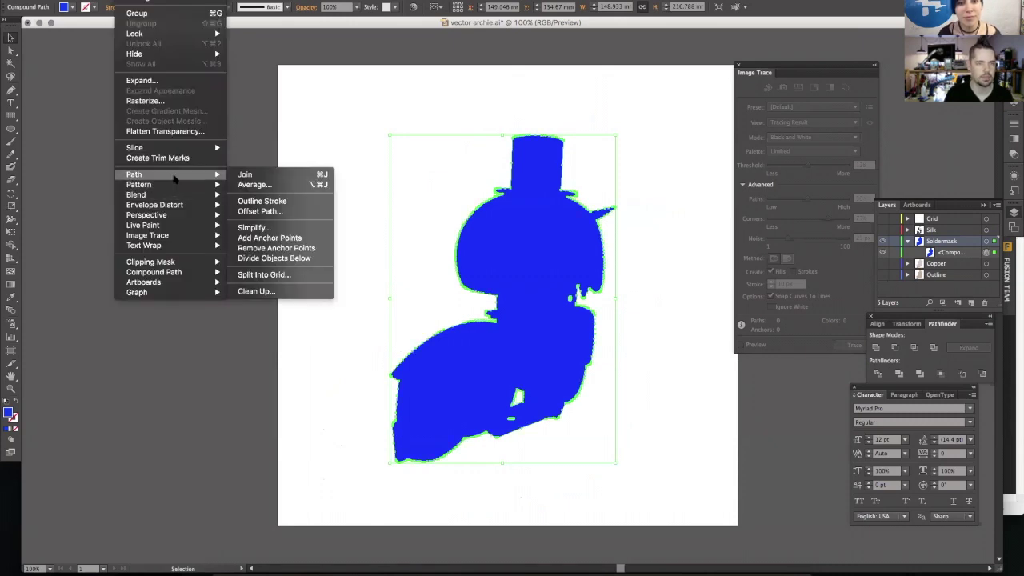
mouse_move(224, 177)
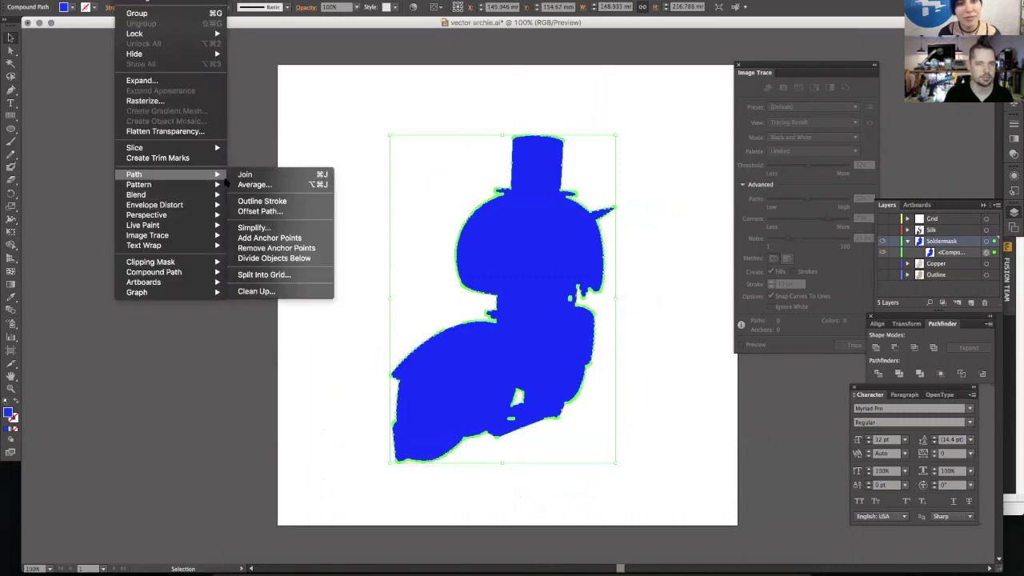
left_click(254, 237)
left_click(135, 0)
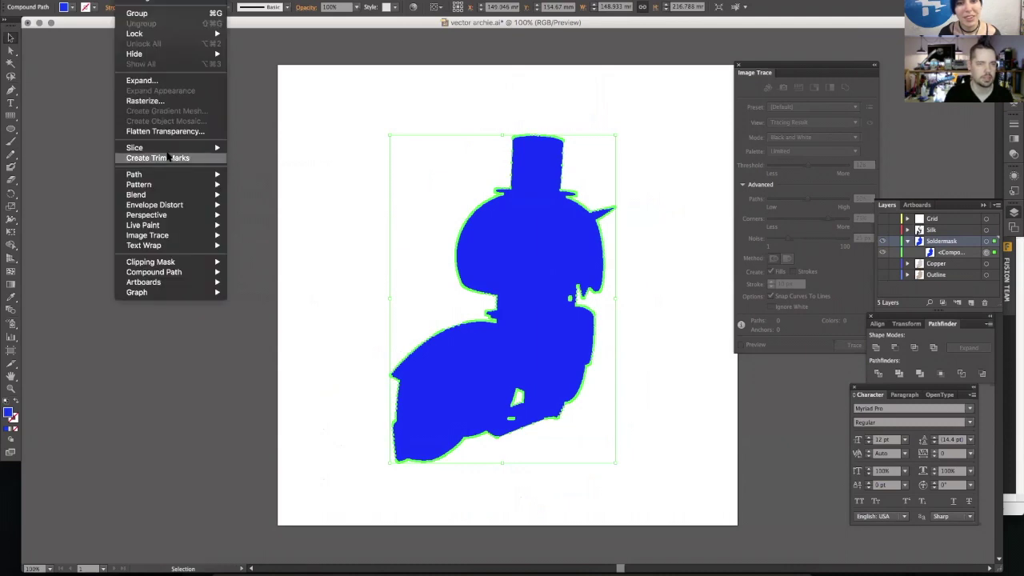
mouse_move(172, 174)
left_click(255, 237)
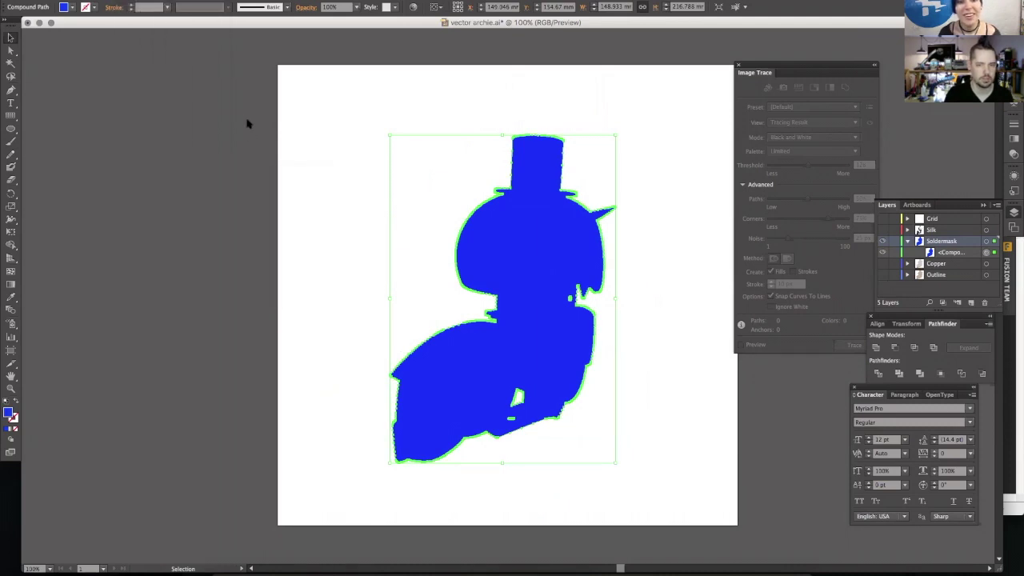
- Retry Add Anchor Points twice, dismissing each 'filter cannot complete' error, then reopen Object > Path
left_click(135, 0)
mouse_move(174, 193)
mouse_move(172, 174)
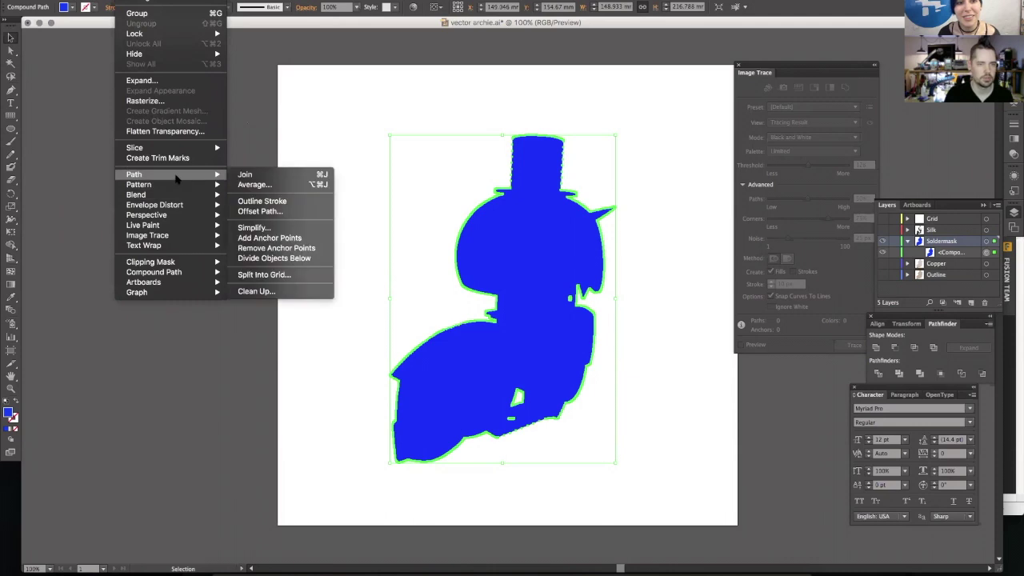
left_click(272, 238)
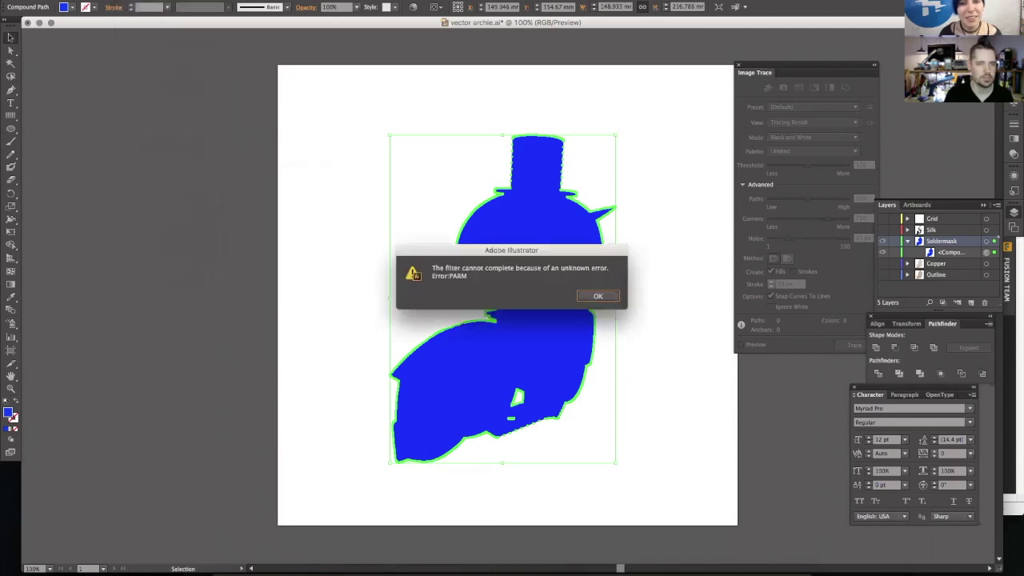
left_click(596, 296)
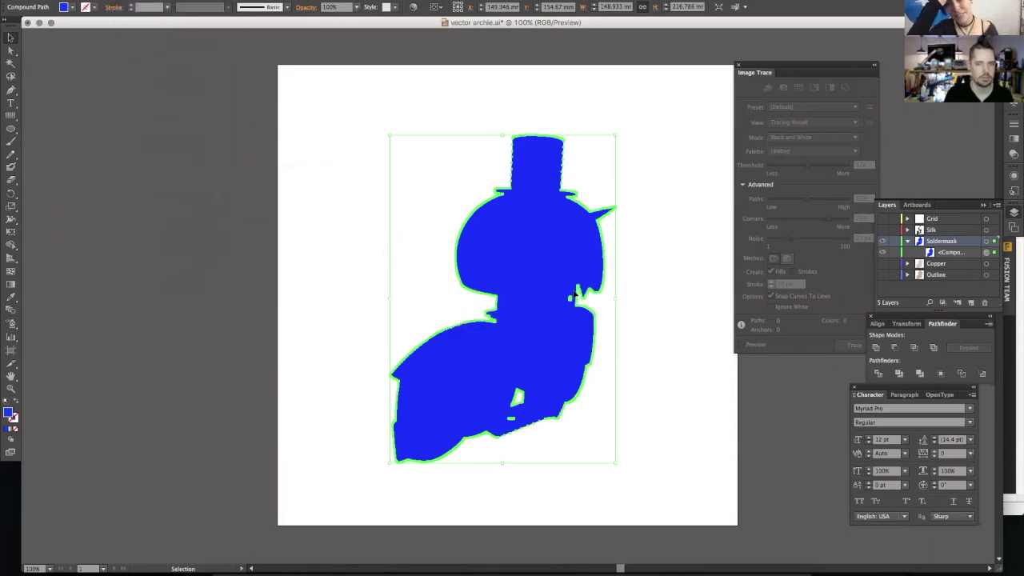
left_click(136, 0)
mouse_move(171, 173)
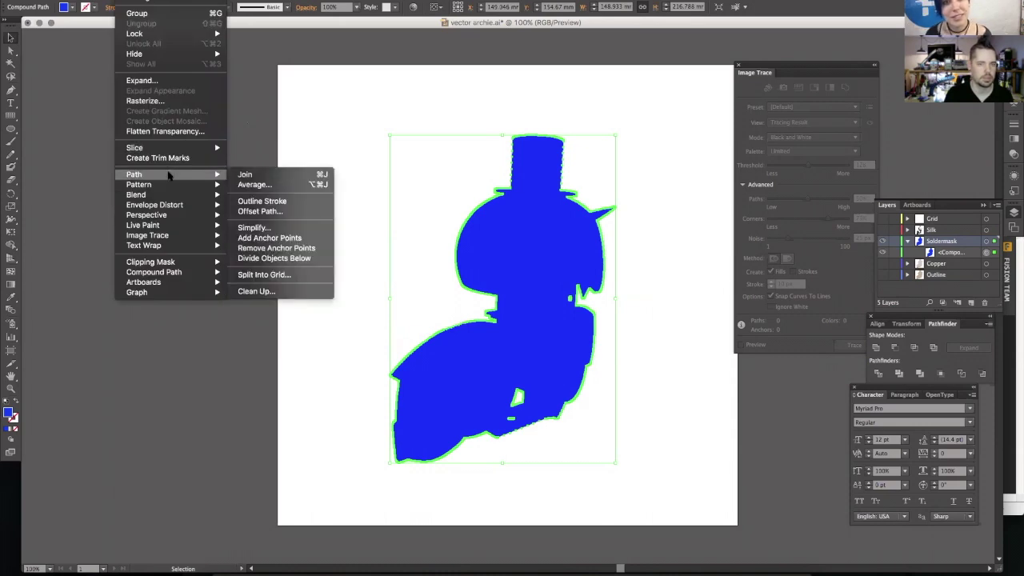
left_click(295, 238)
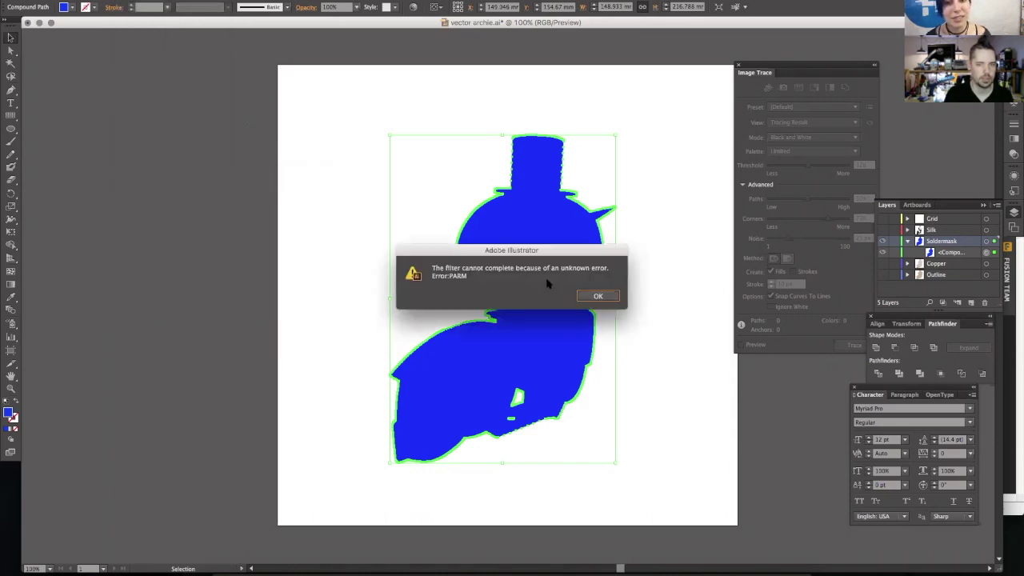
left_click(597, 296)
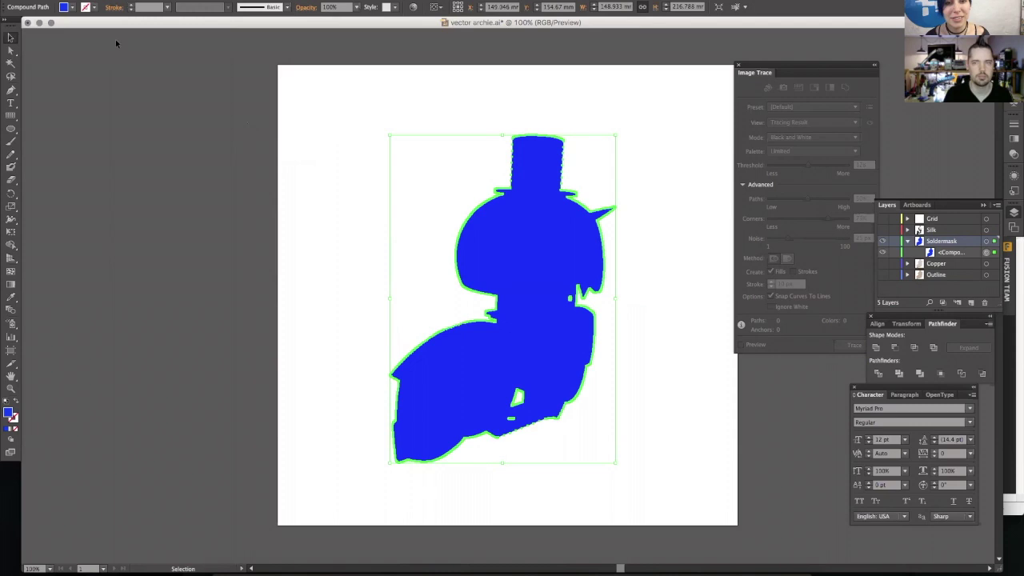
left_click(136, 0)
- Simplify the silhouette with Straight Lines, cutting it from 28864 to about 12393 points
mouse_move(173, 173)
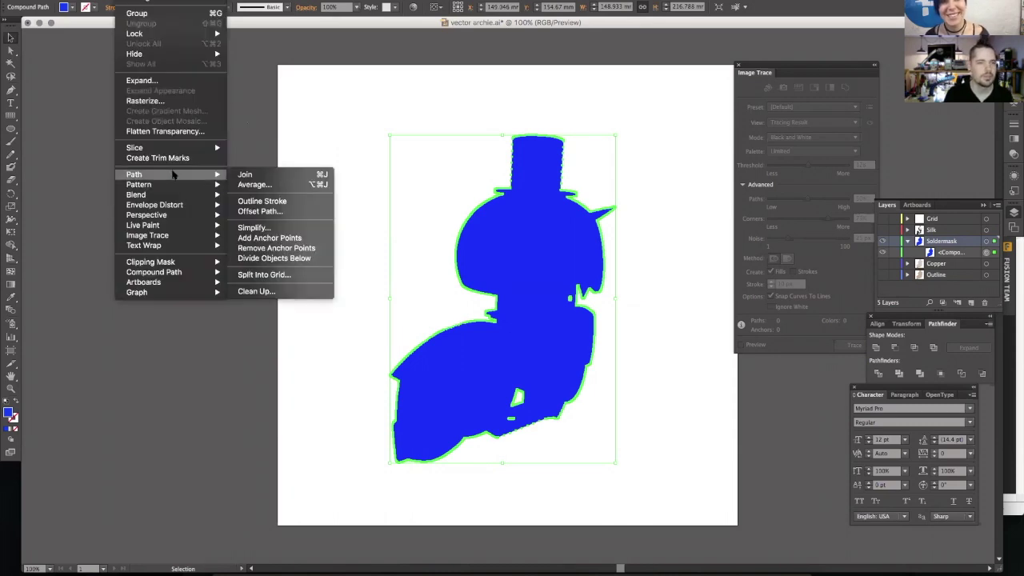
left_click(254, 227)
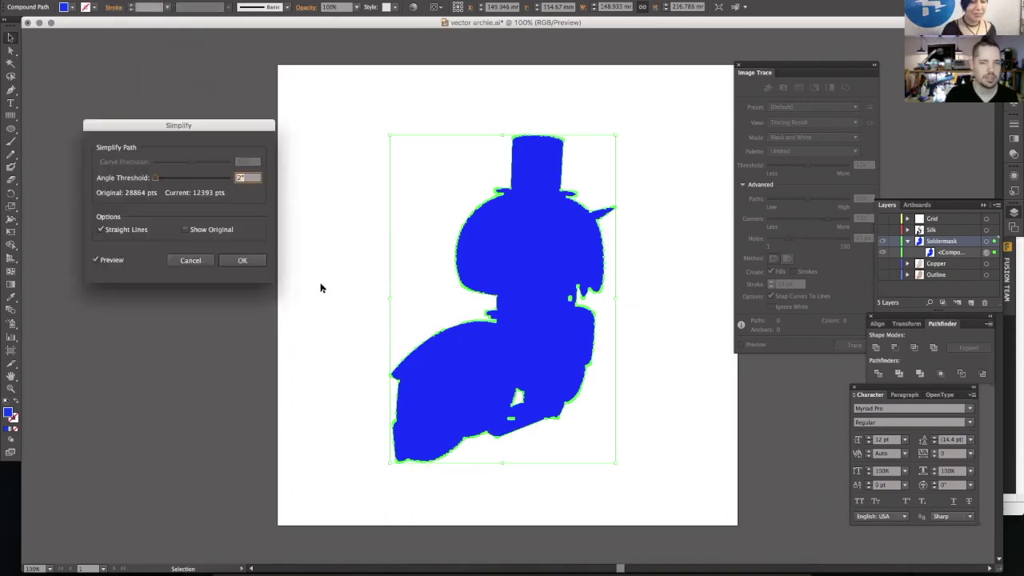
left_click(102, 229)
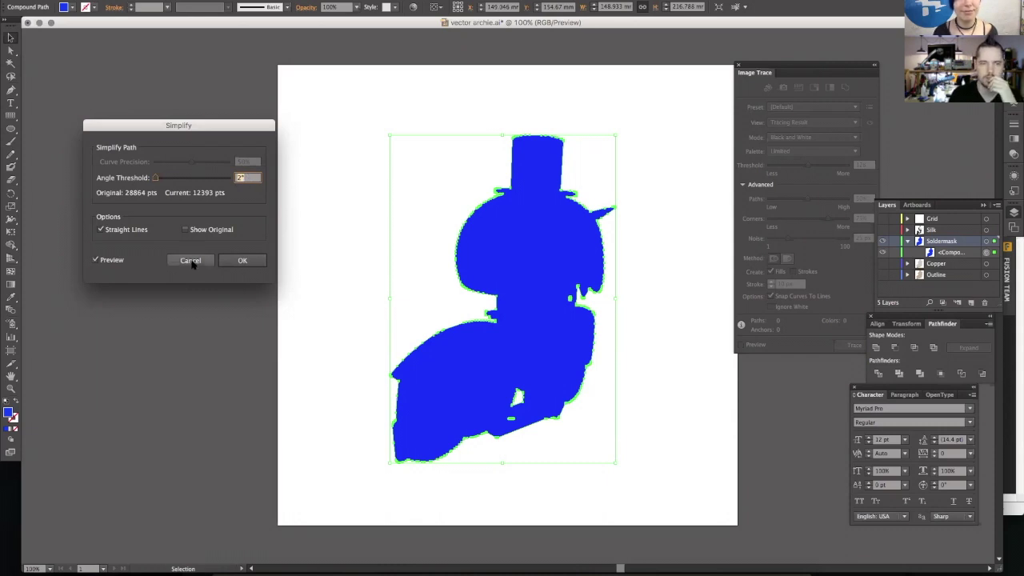
left_click(243, 260)
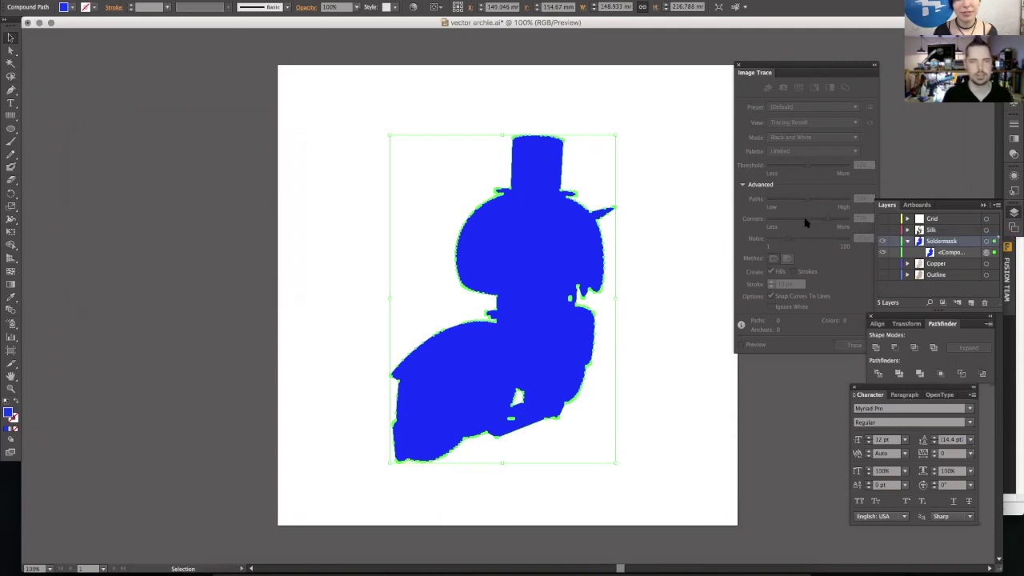
- Draw a rectangular grid over the robot silhouette and divide the silhouette along it with Pathfinder Divide
left_click(11, 116)
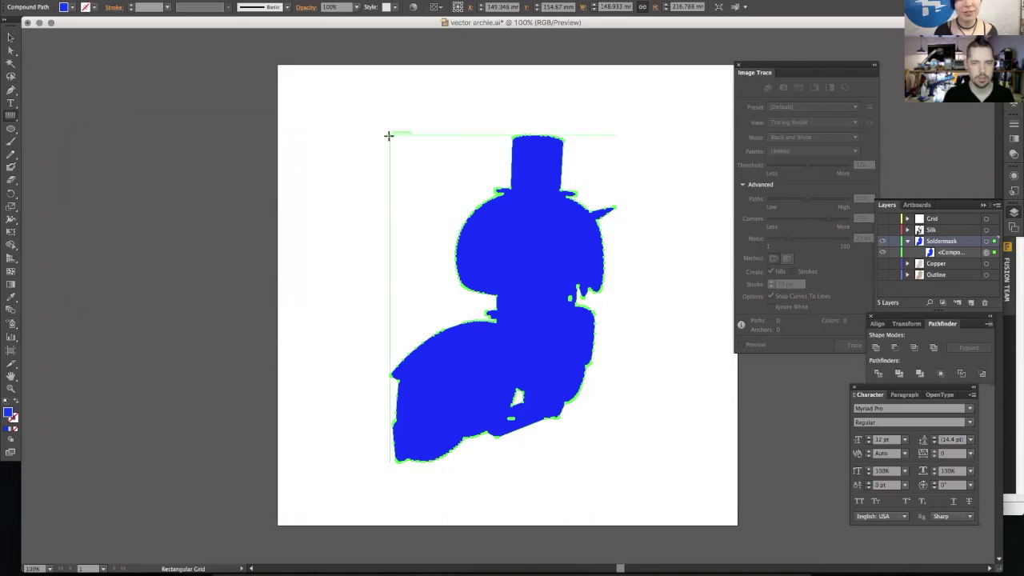
left_click_drag(390, 136, 615, 462)
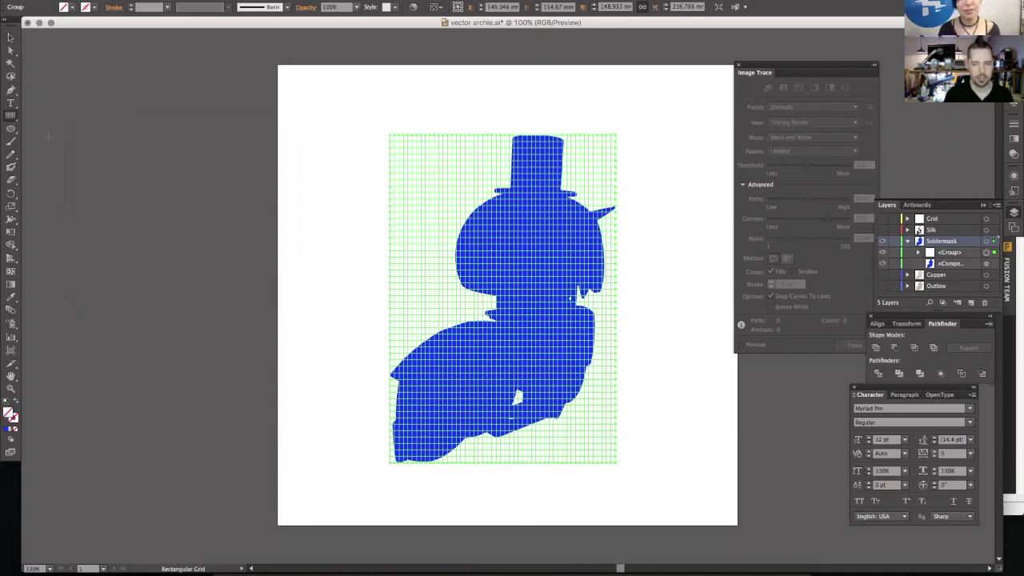
left_click(10, 36)
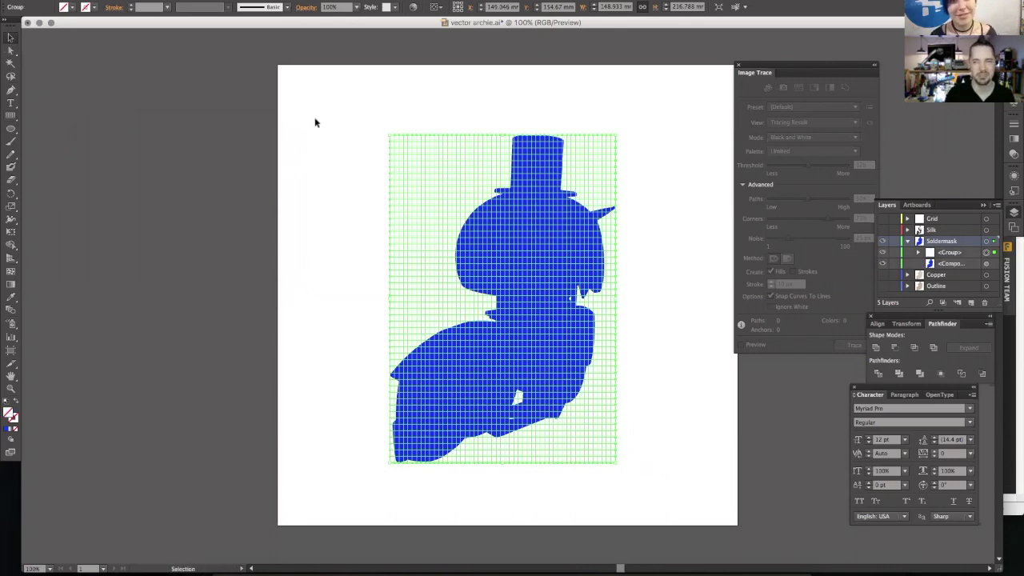
left_click_drag(321, 102, 668, 487)
left_click(877, 373)
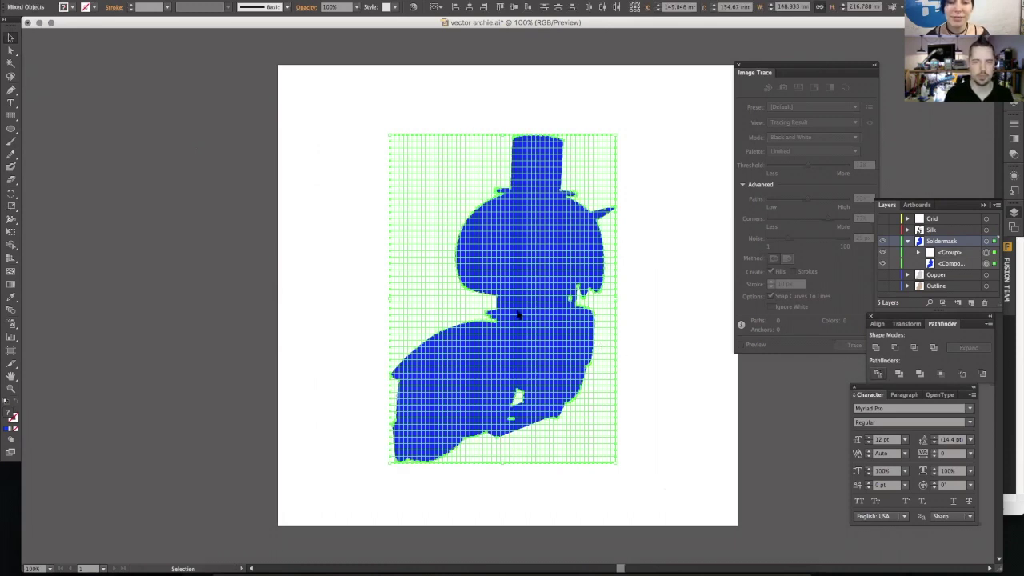
- Ungroup the divided pieces into separate paths and drag one small piece off to the left
right_click(450, 201)
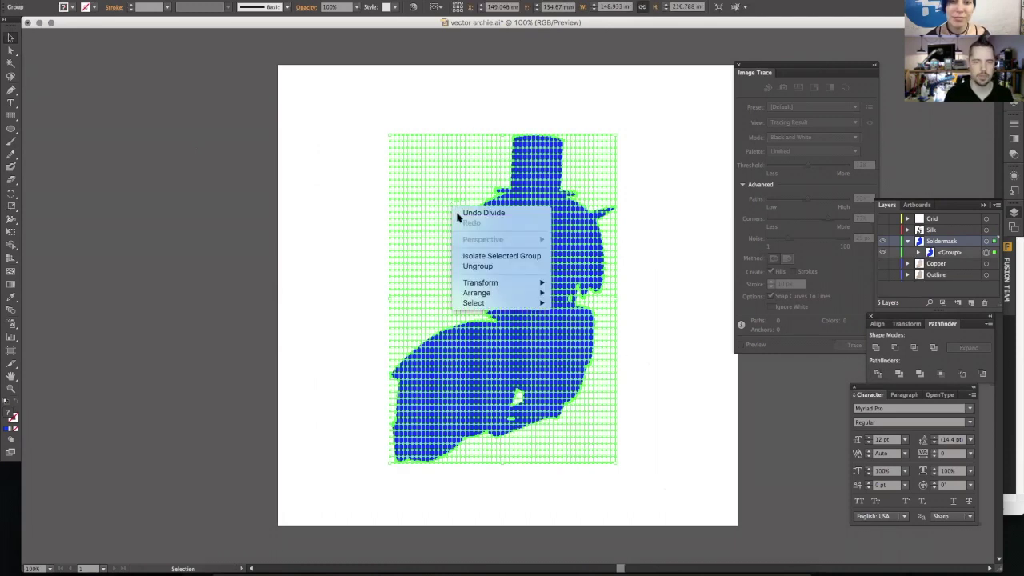
left_click(457, 266)
left_click(347, 160)
left_click_drag(470, 224, 308, 224)
- Undo the move so the small square returns to the notch in the robot's head
left_click(333, 295)
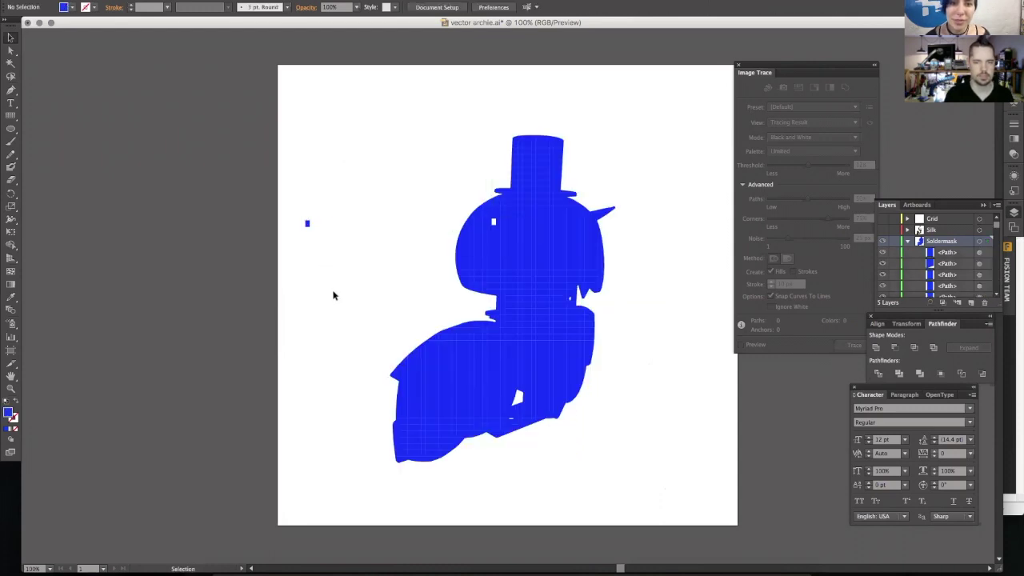
key("super+z")
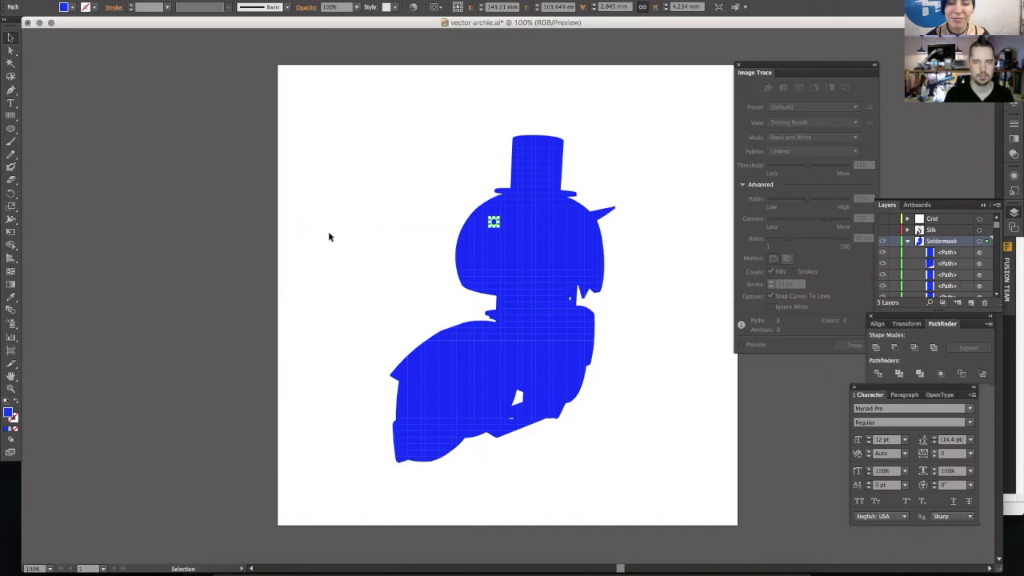
left_click(334, 206)
- Select all paths with the same fill and stroke as the stray path, then deselect
left_click(416, 185)
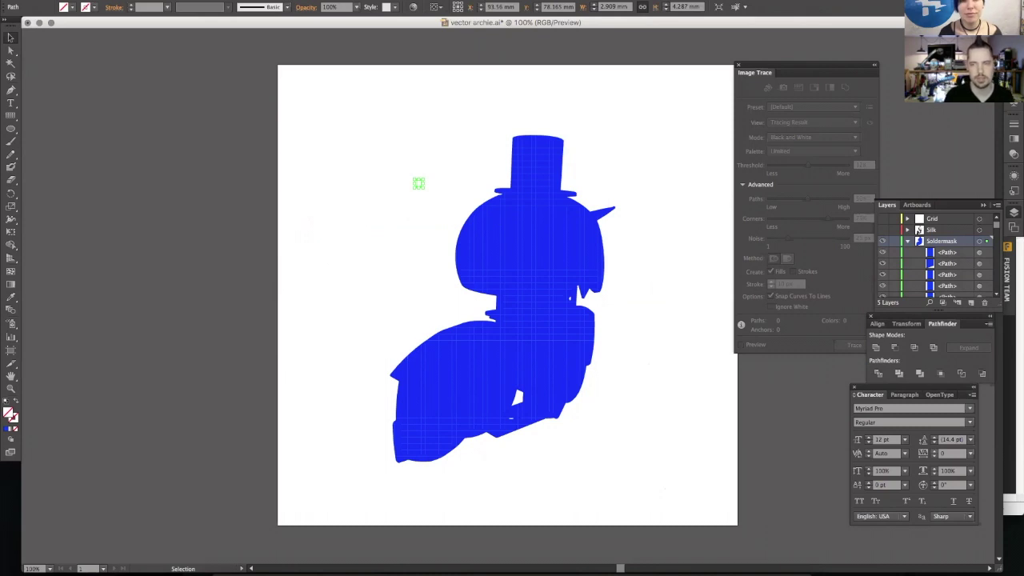
left_click(196, 0)
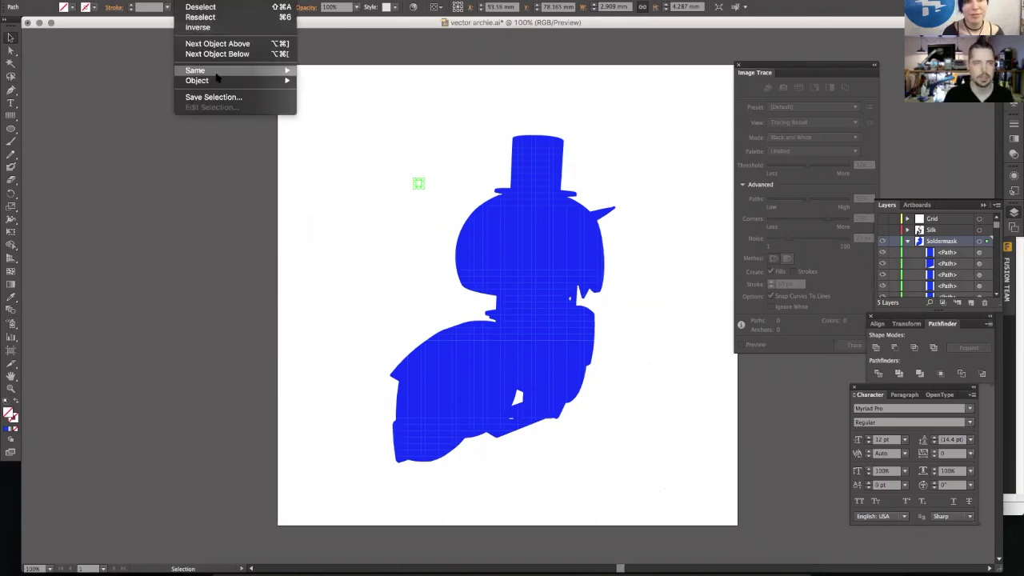
mouse_move(229, 73)
left_click(334, 101)
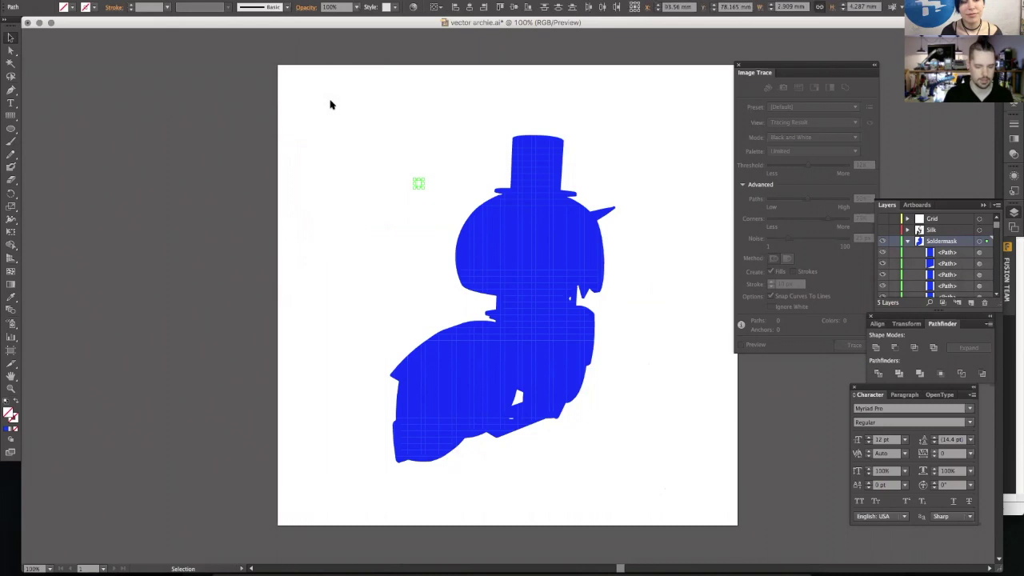
left_click(340, 105)
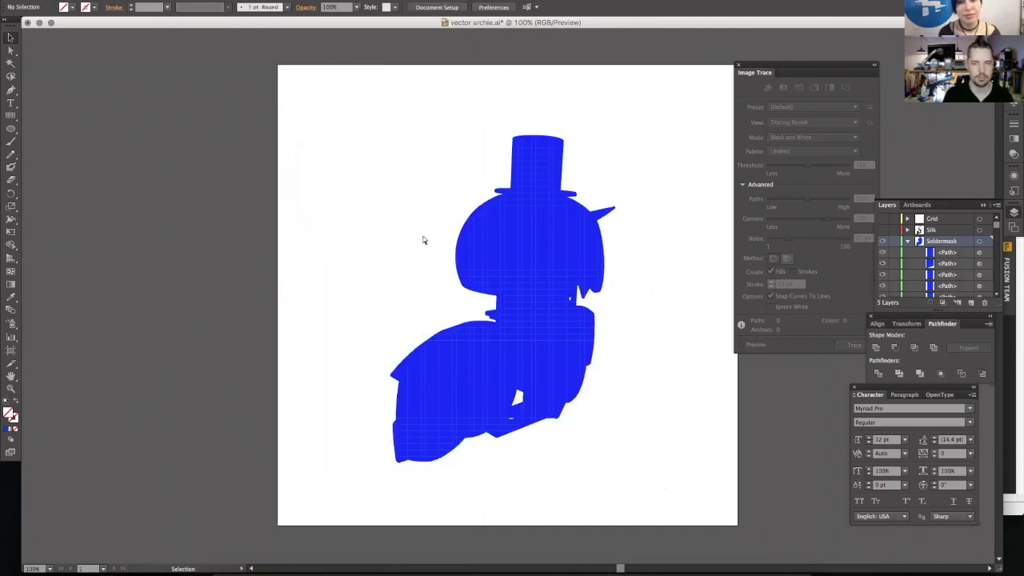
key("ctrl+y")
key("ctrl+equal")
key("ctrl+equal")
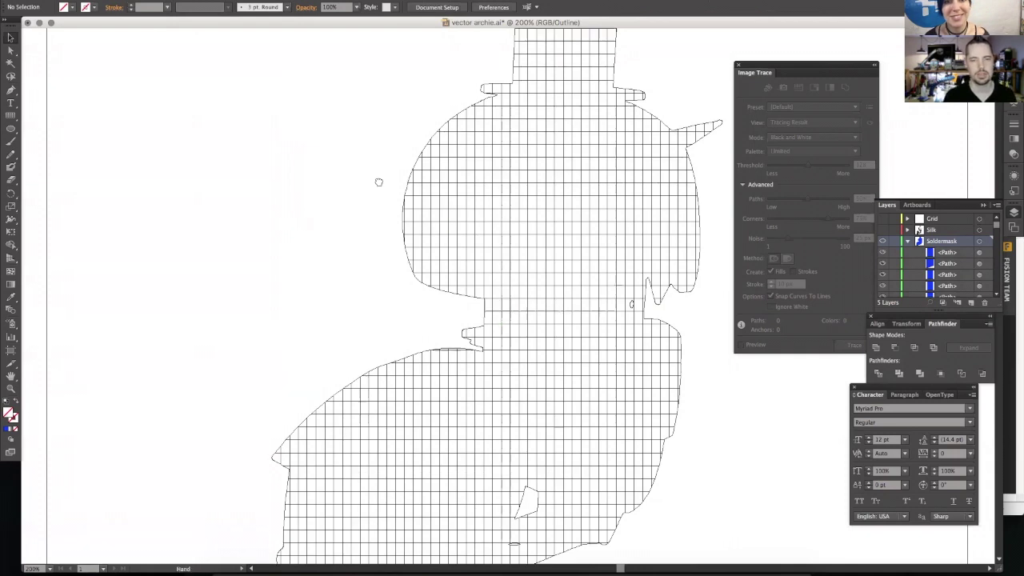
scroll(373, 295, "up", 4)
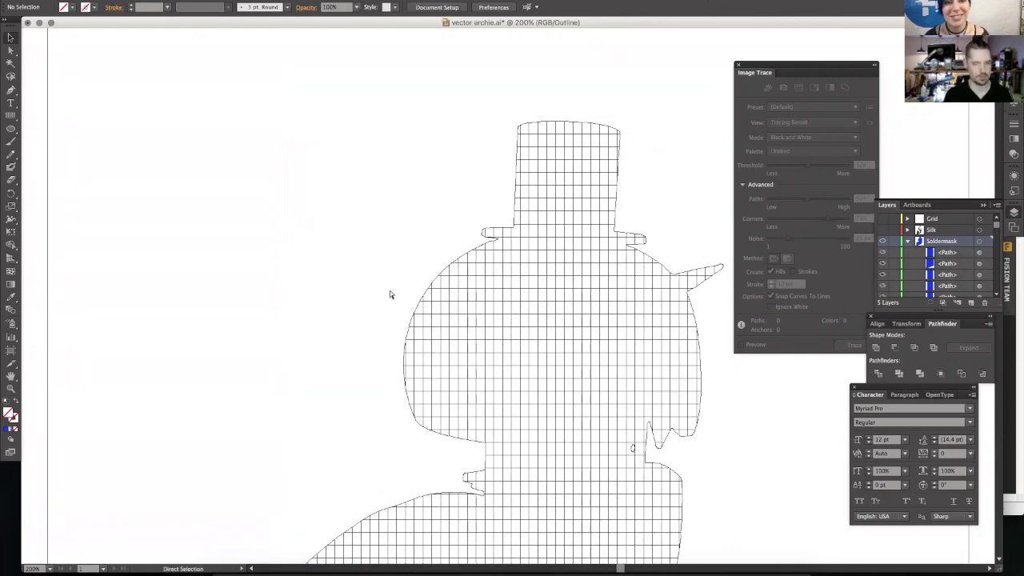
key("ctrl+y")
key("ctrl+y")
key("ctrl+y")
key("ctrl+y")
key("ctrl+y")
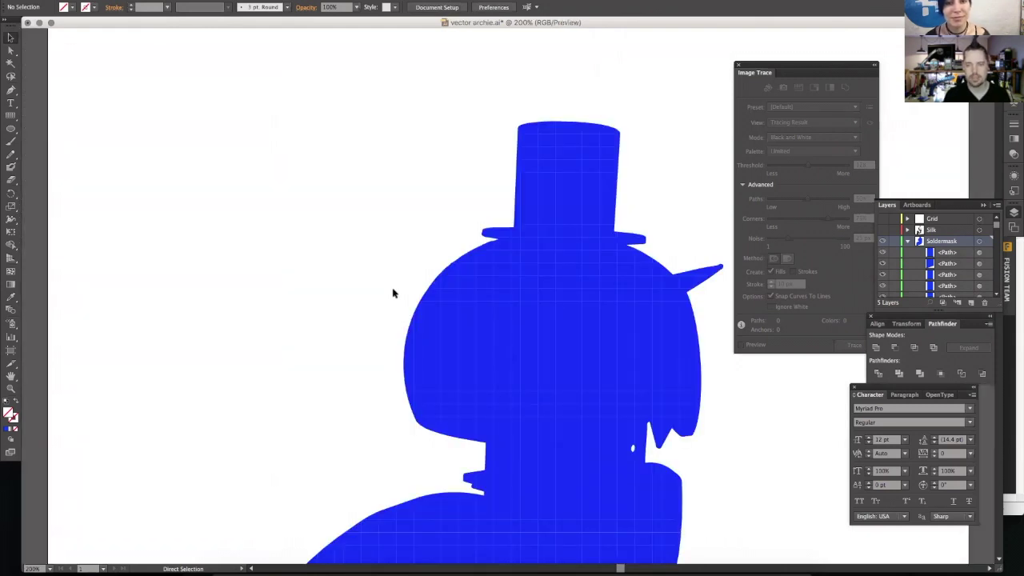
key("ctrl+1")
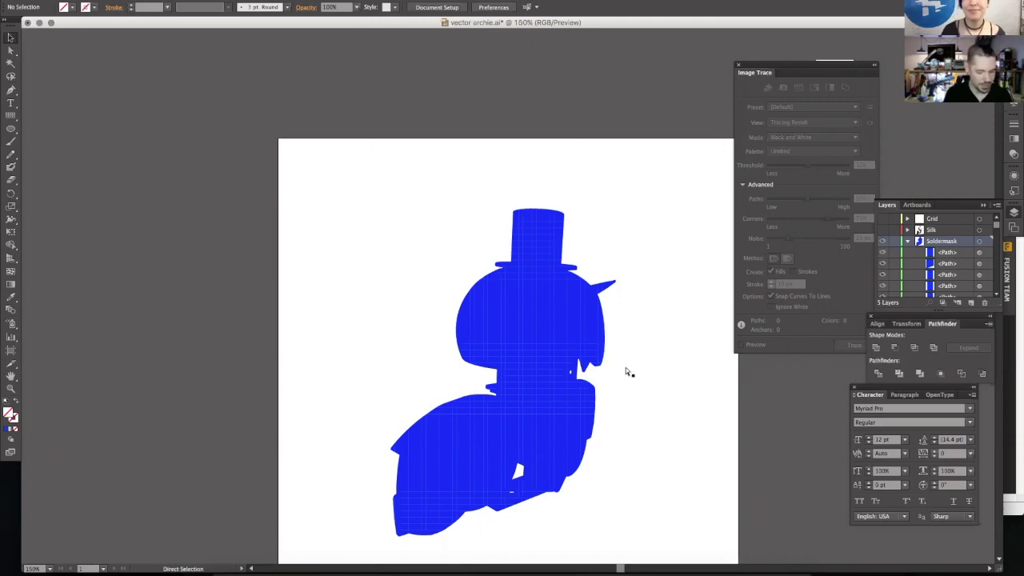
scroll(624, 366, "up", 10, "alt")
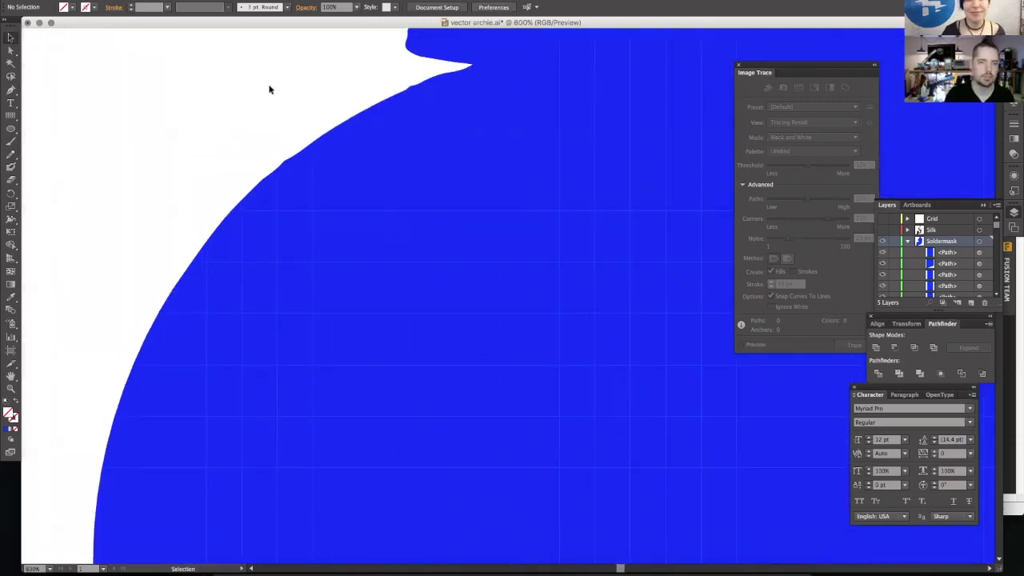
left_click_drag(229, 66, 438, 182)
scroll(439, 183, "up", 2, "alt")
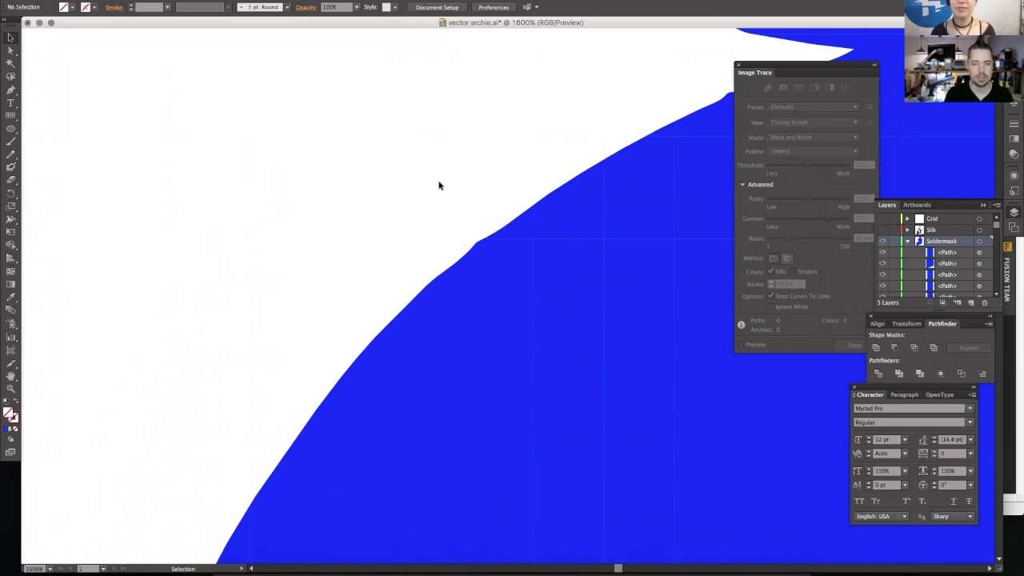
key("super+minus")
key("super+minus")
key("super+minus")
key("super+minus")
key("super+minus")
key("super+minus")
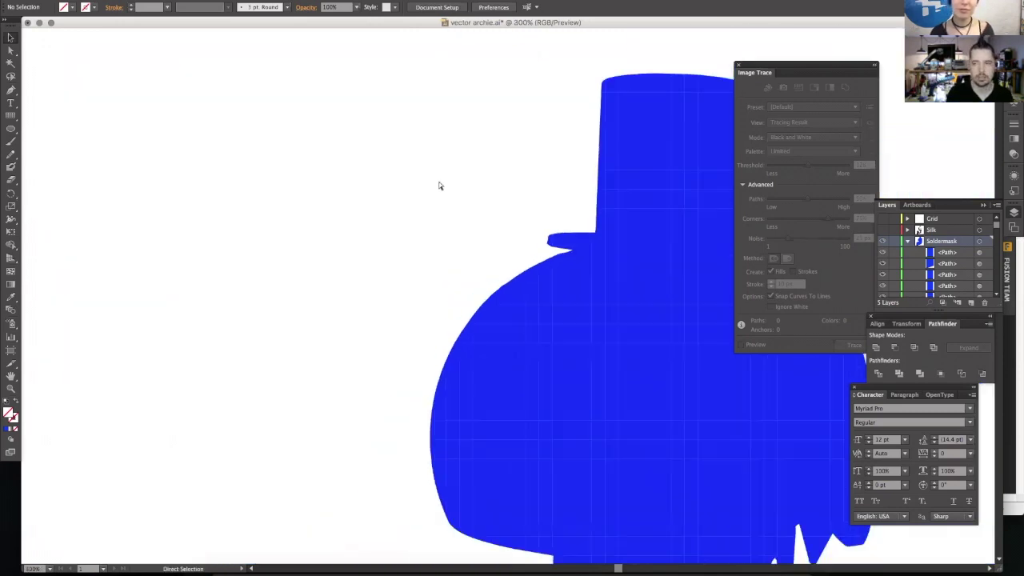
key("super+0")
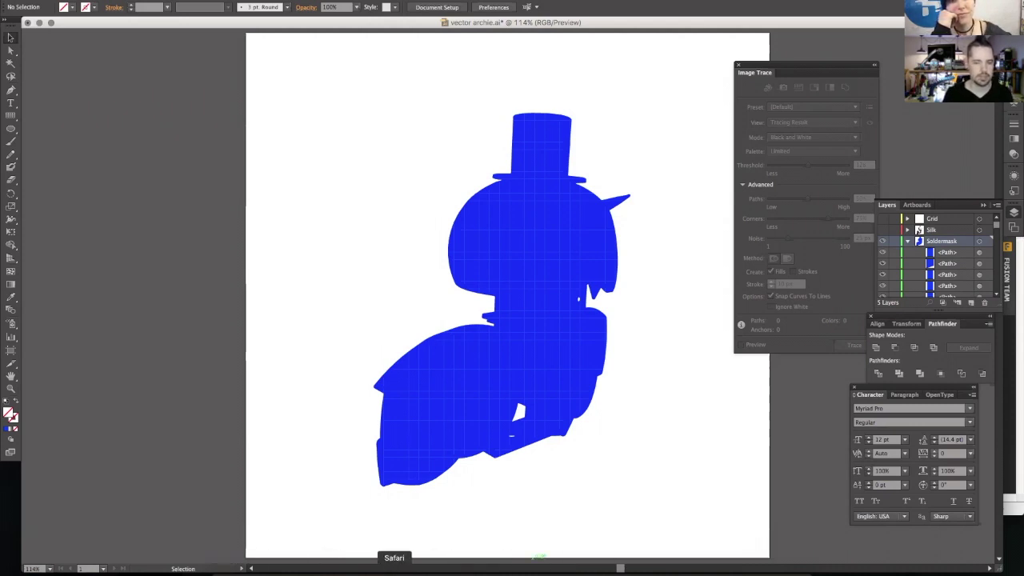
- Bring the svgtoeagle page forward and check the tNames layer and GND signal name values
left_click(394, 569)
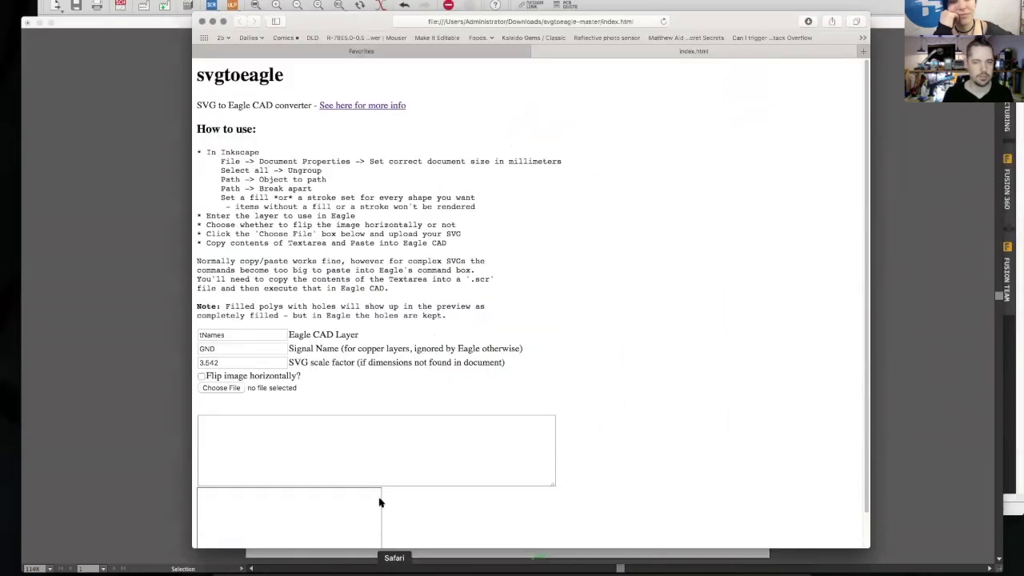
double_click(270, 337)
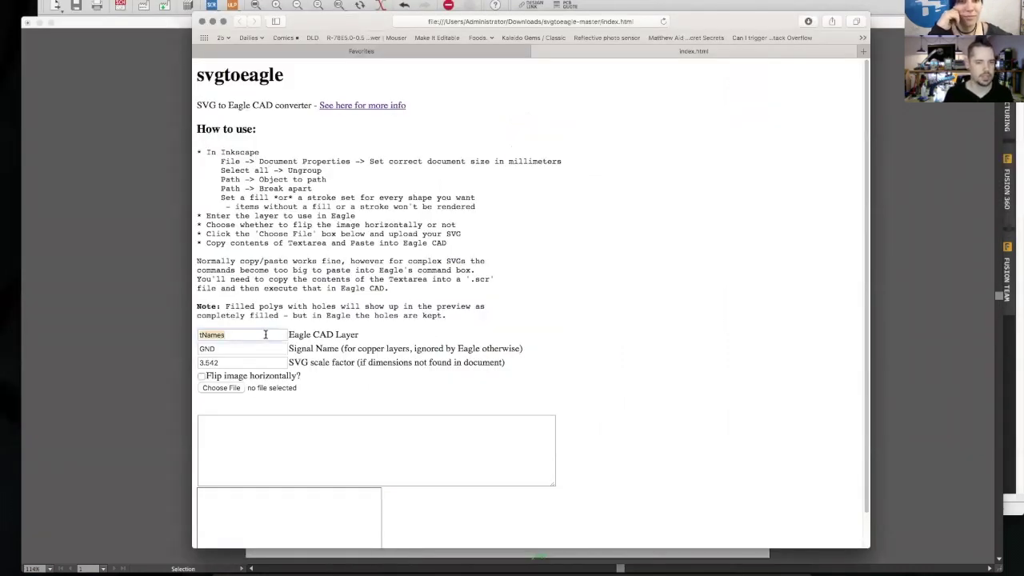
double_click(241, 348)
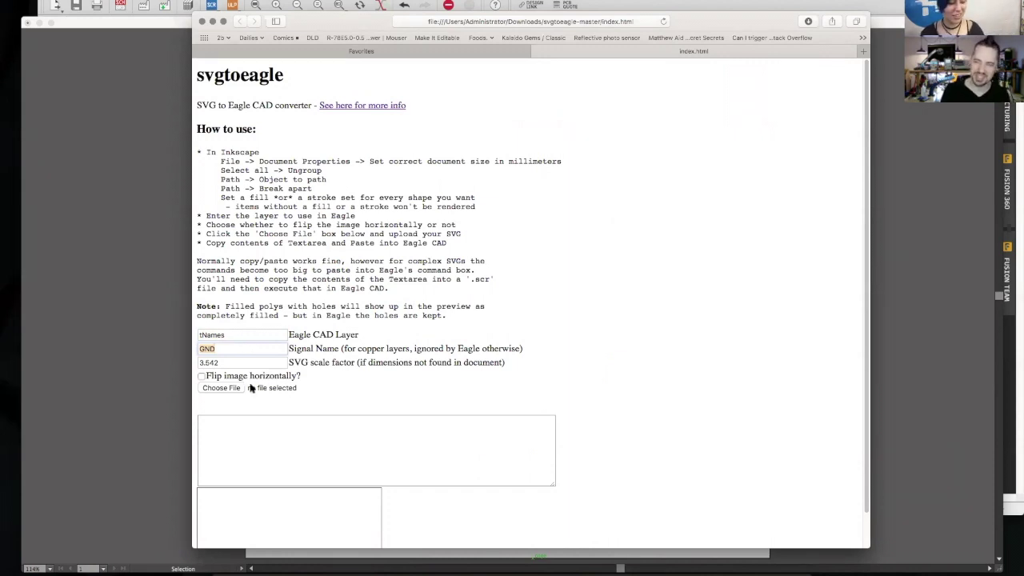
left_click(240, 389)
- Choose silk.svg from the archie folder as the input file to convert
left_click(221, 388)
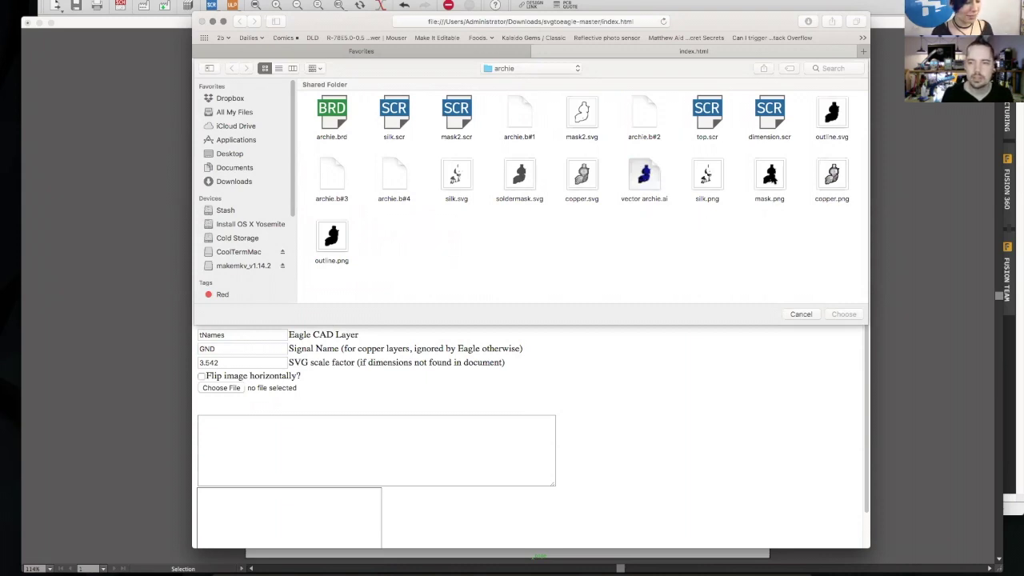
left_click(716, 177)
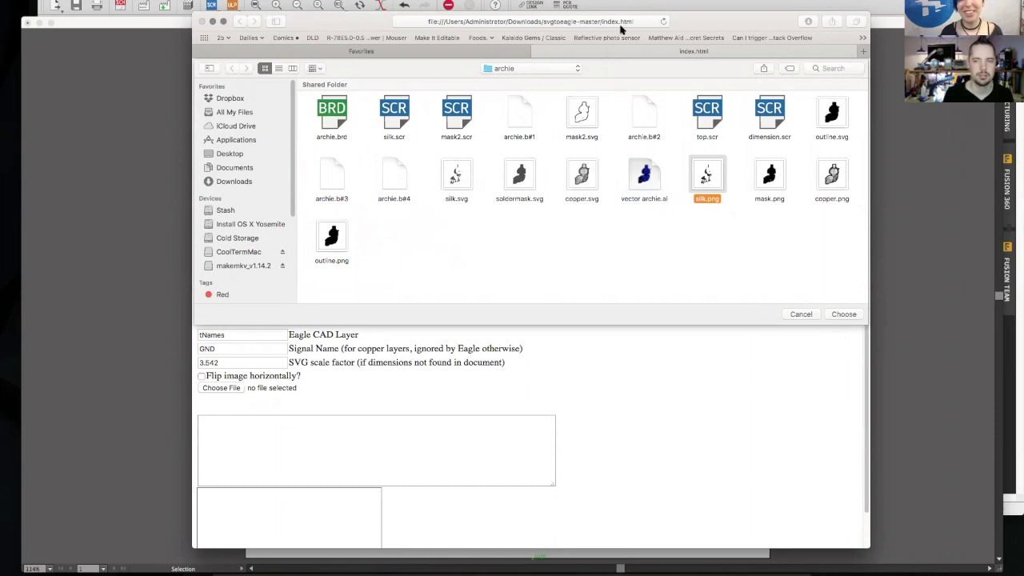
left_click_drag(690, 19, 644, 24)
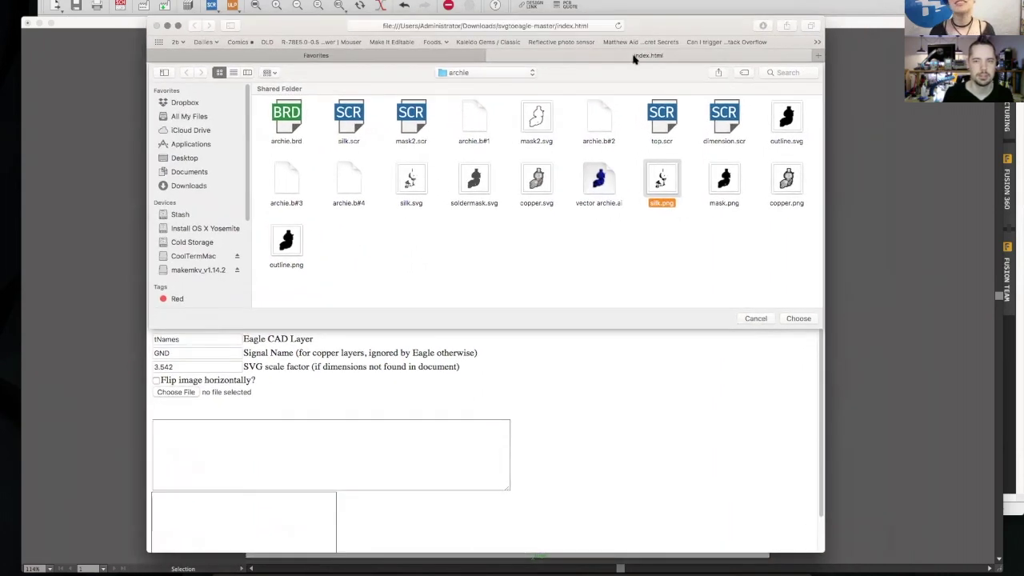
key("Escape")
left_click(177, 392)
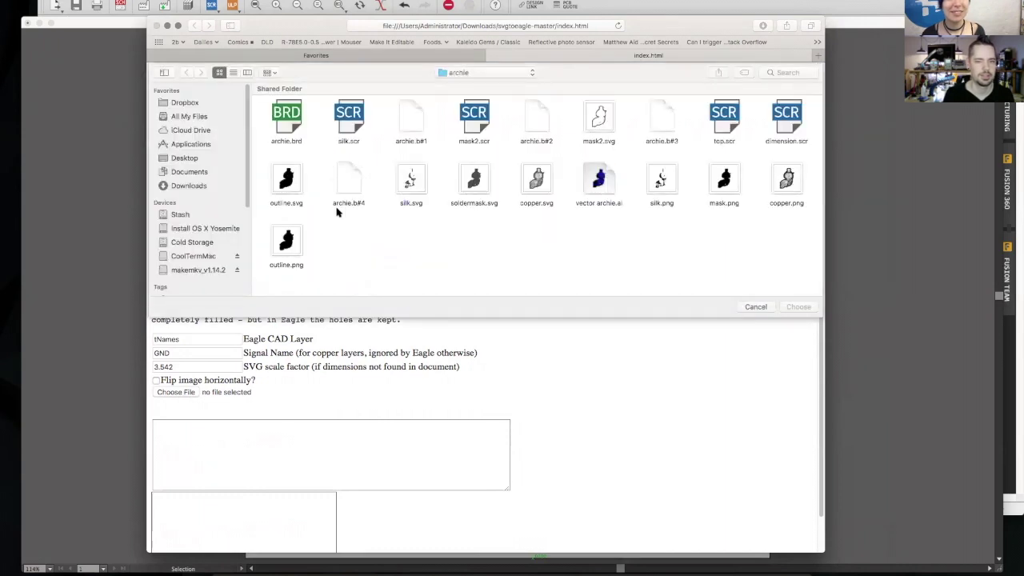
double_click(411, 180)
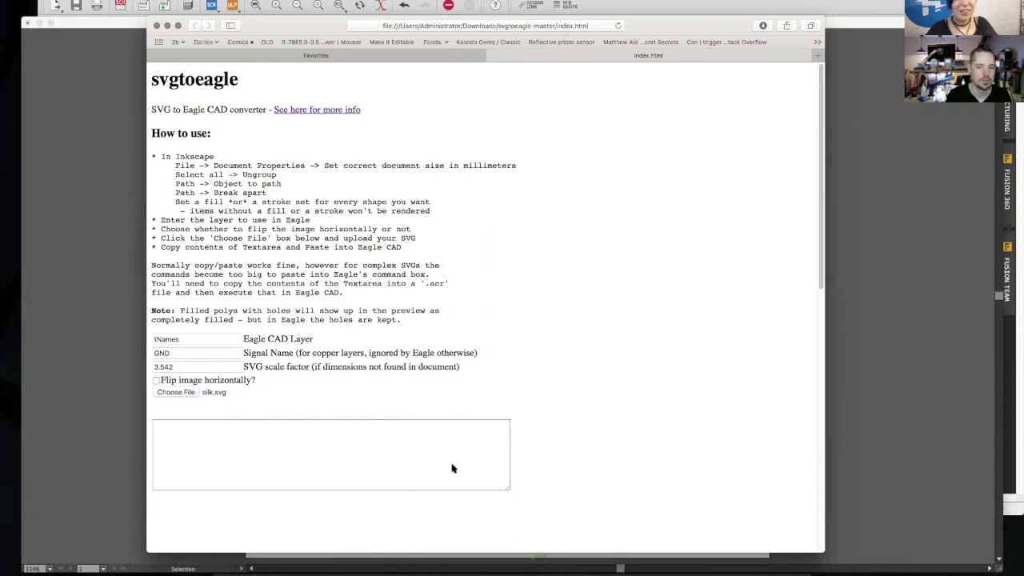
- Open a new Safari window, load adafruit.com, and move the window to the right
left_click(80, 1)
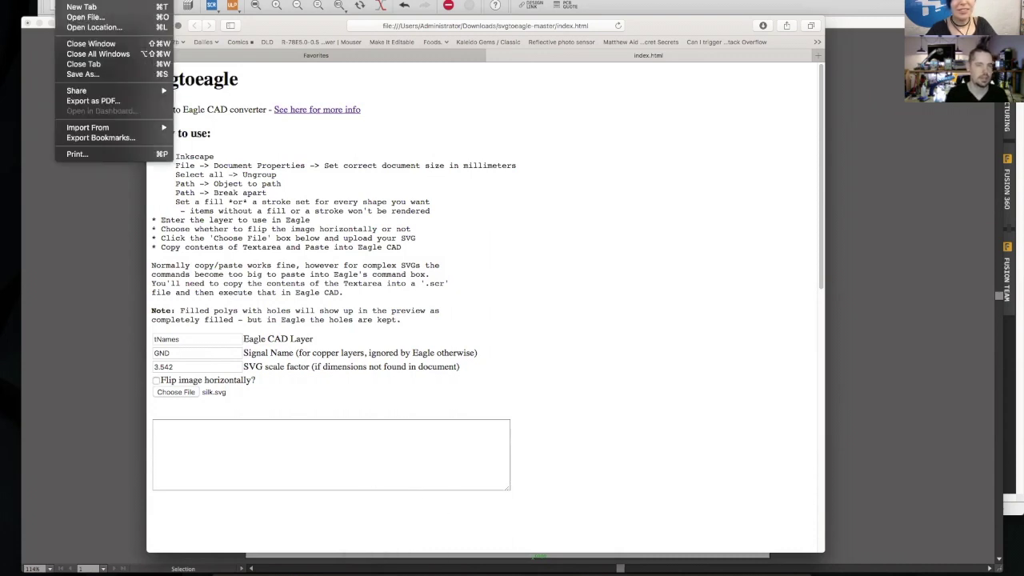
left_click(80, 0)
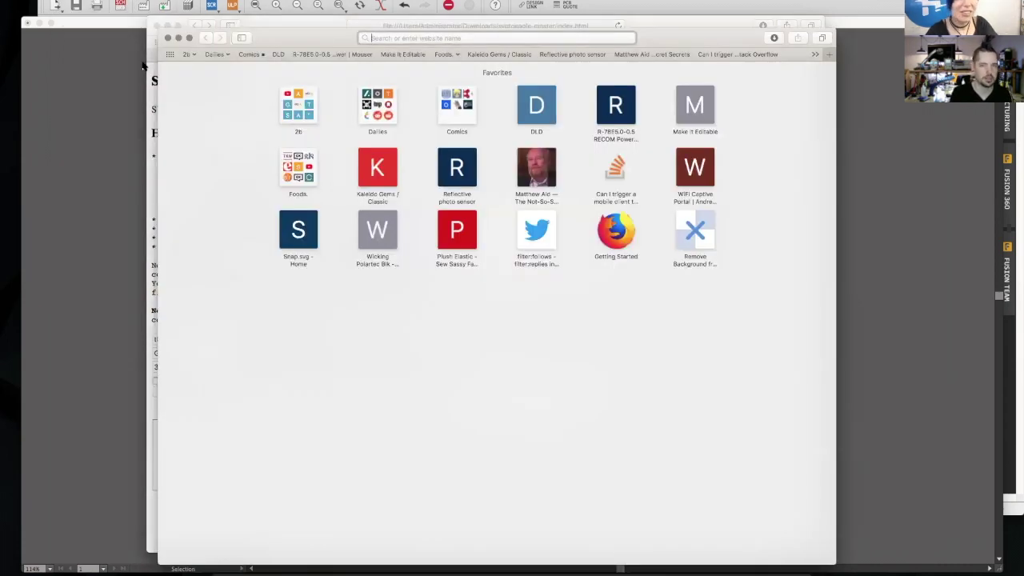
type("adafruit.com")
key("Return")
left_click_drag(259, 37, 346, 34)
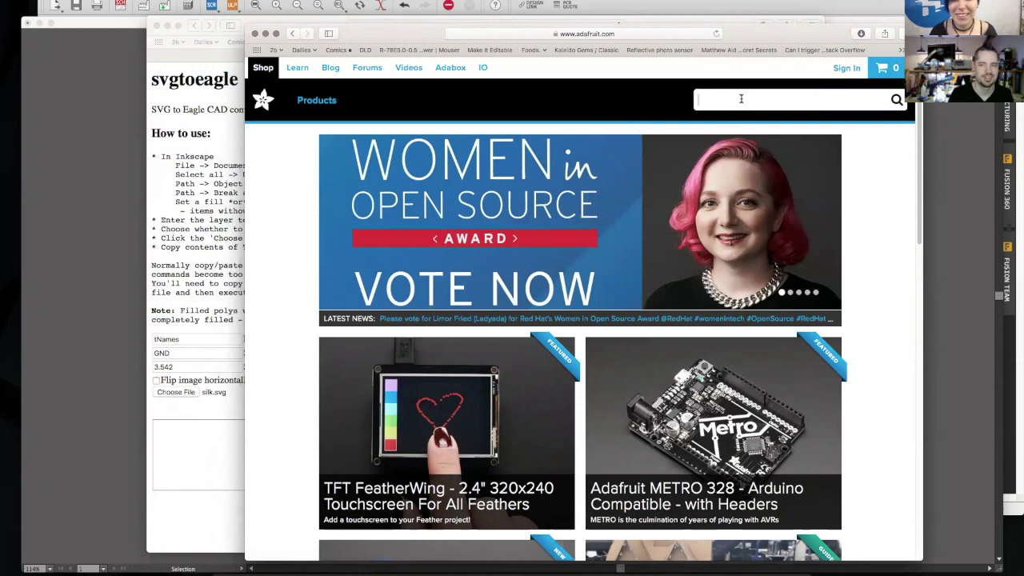
- Search 'grand central', open the Grand Central M4 Express page, and enlarge its photos to the angled full-board shot
type("grand central")
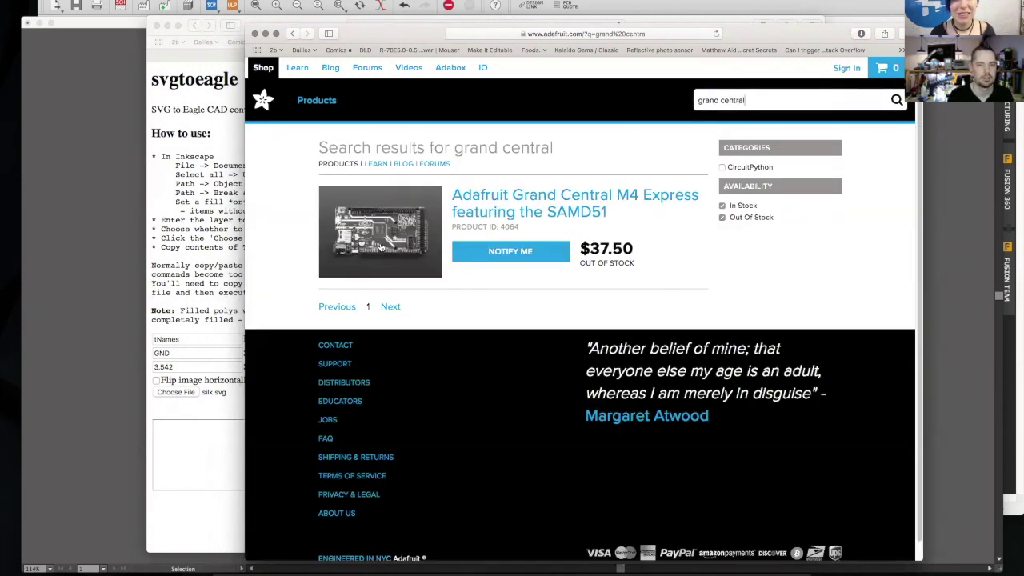
left_click(442, 260)
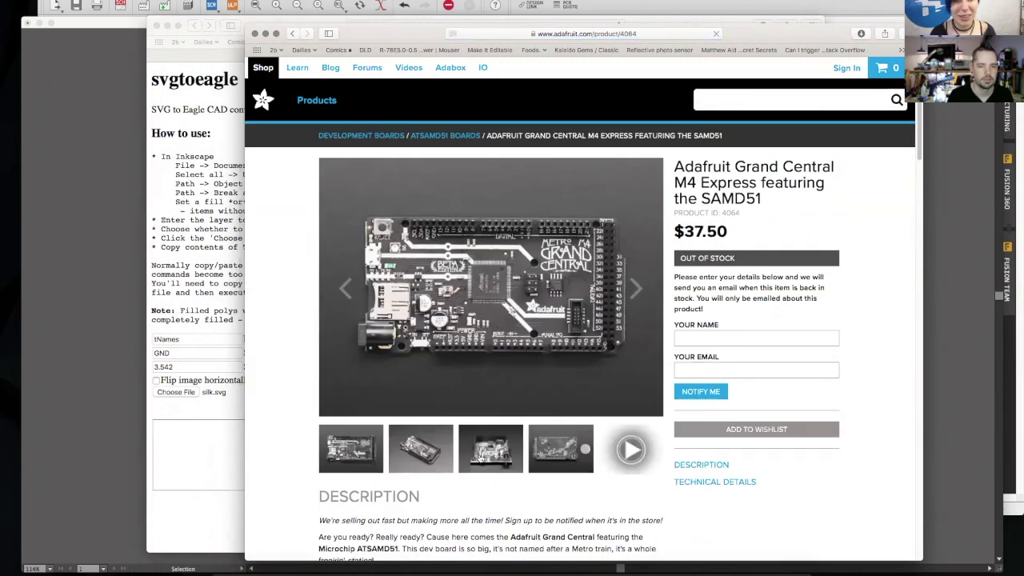
left_click(556, 451)
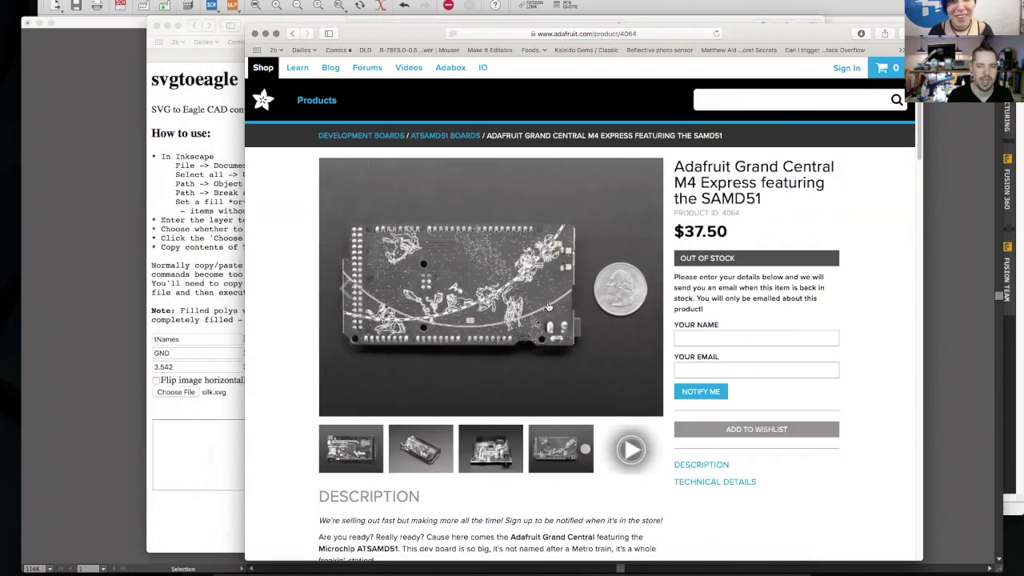
left_click(547, 316)
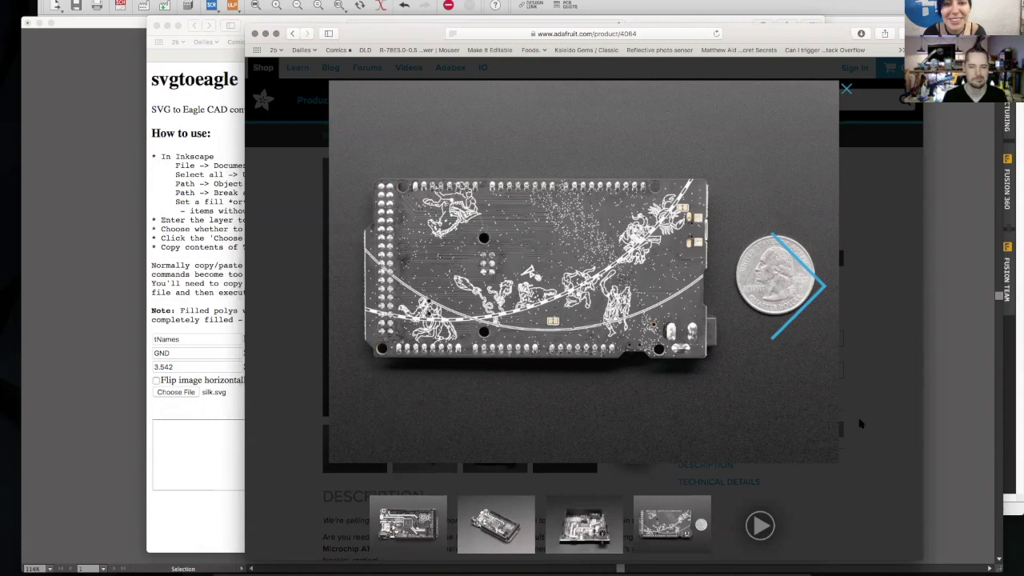
left_click(361, 285)
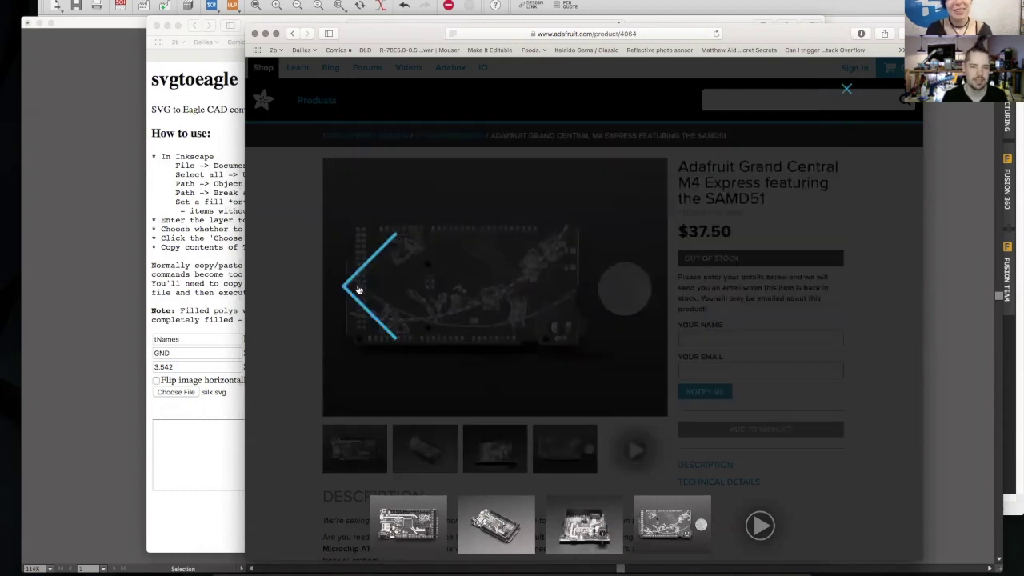
left_click(358, 290)
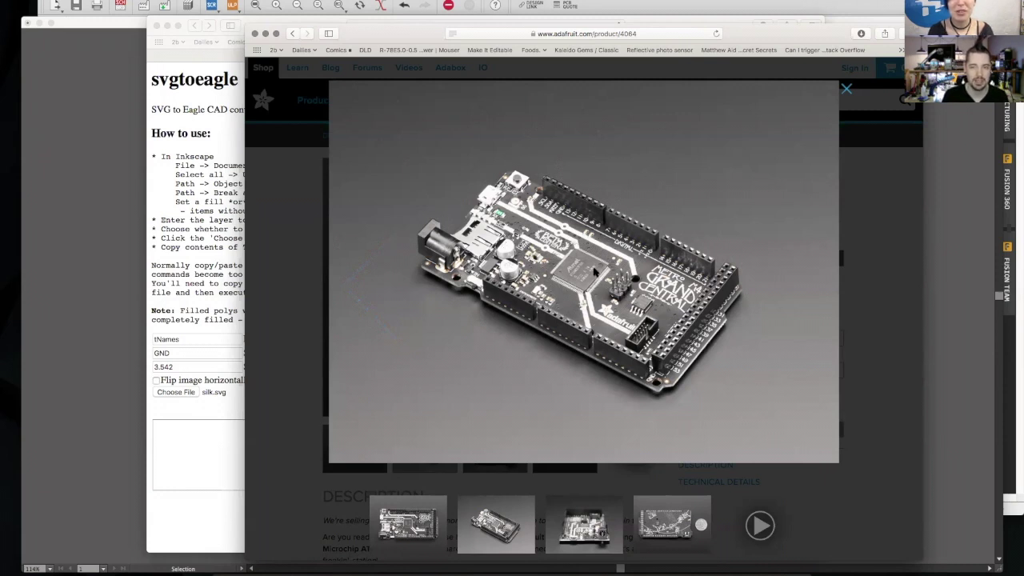
left_click_drag(744, 34, 633, 23)
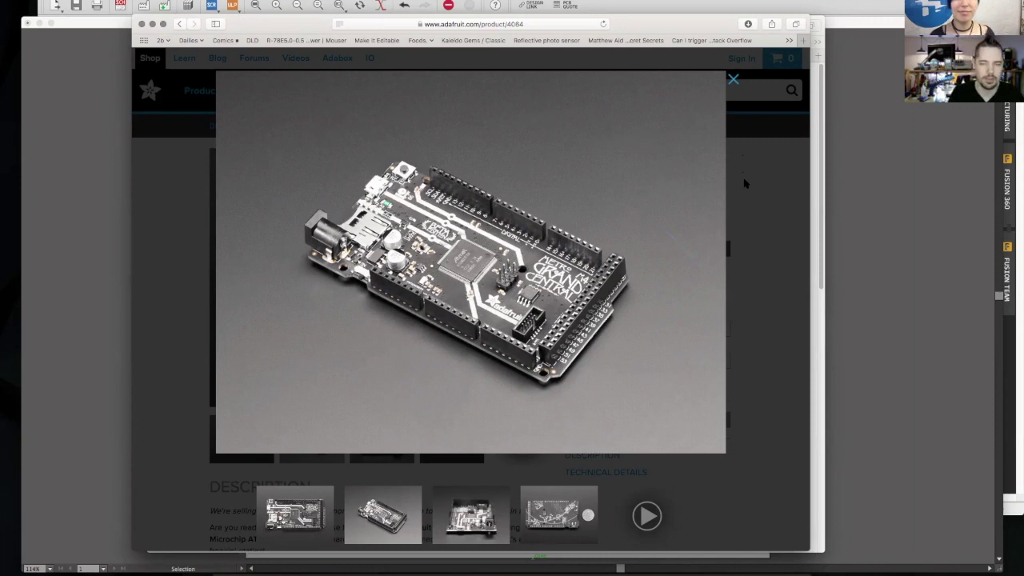
mouse_move(704, 205)
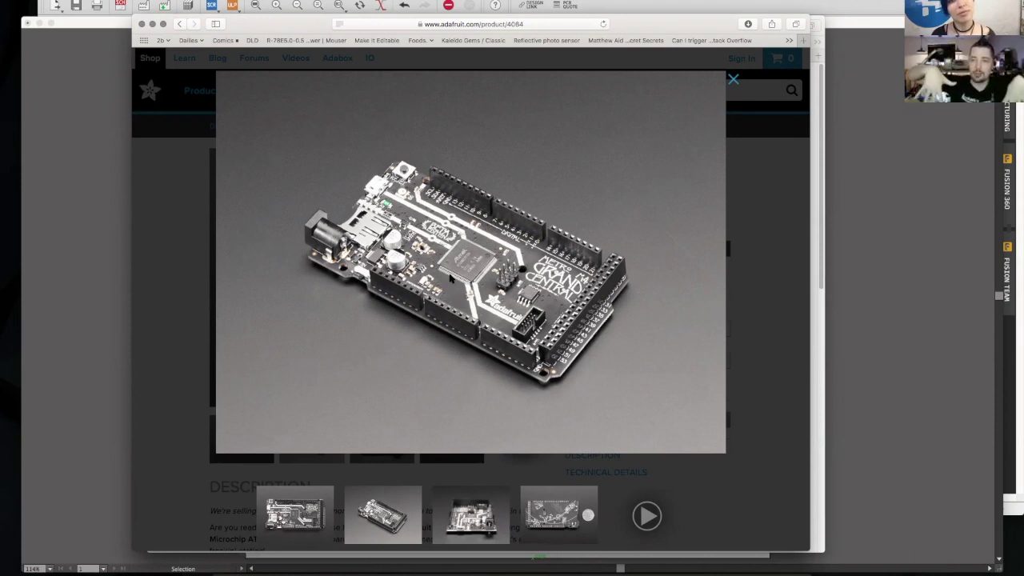
scroll(450, 278, "down", 5)
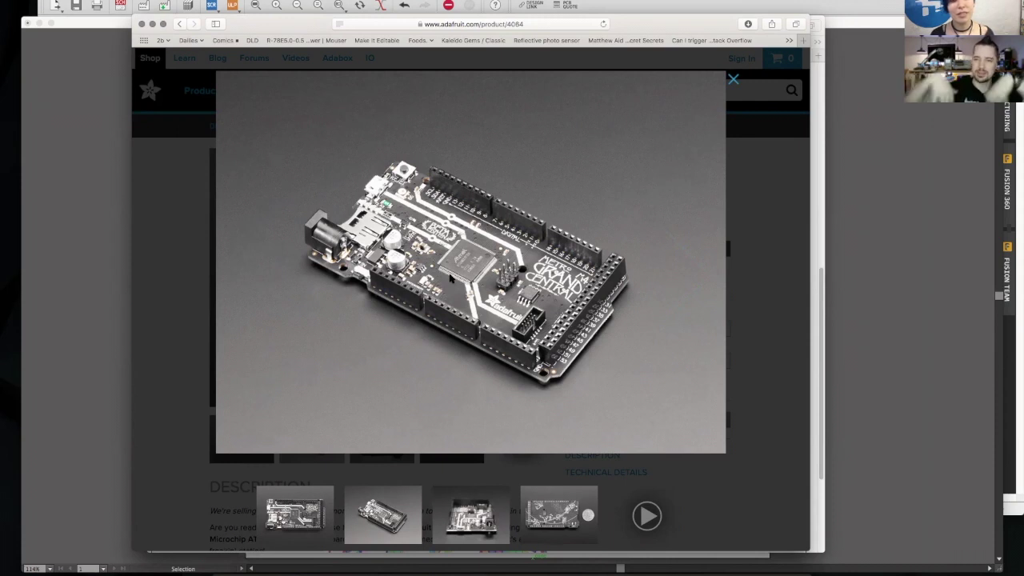
left_click_drag(304, 32, 323, 27)
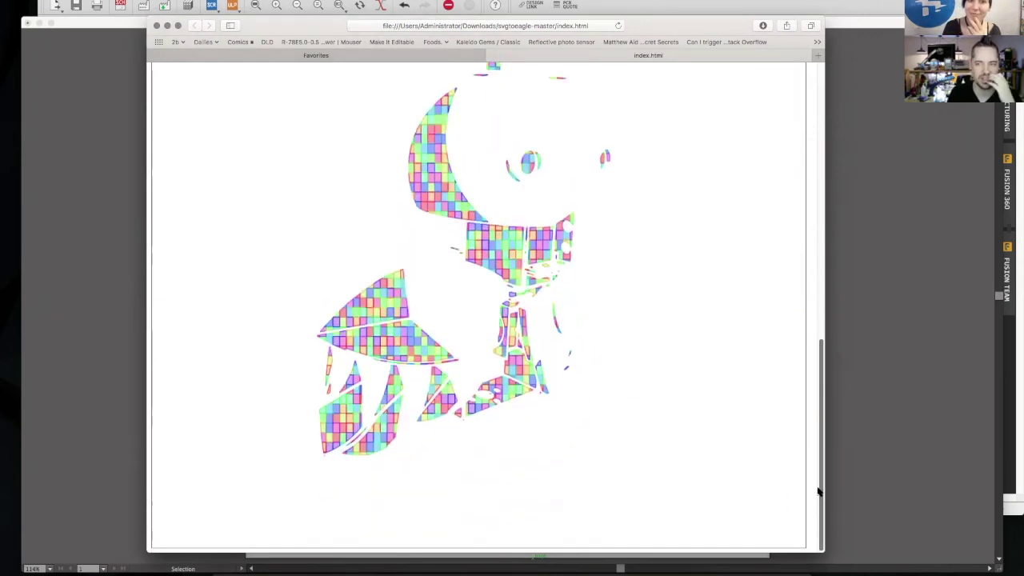
- Scroll up to the output box and select the whole generated Eagle script
left_click_drag(818, 455, 819, 224)
scroll(696, 258, "up", 1)
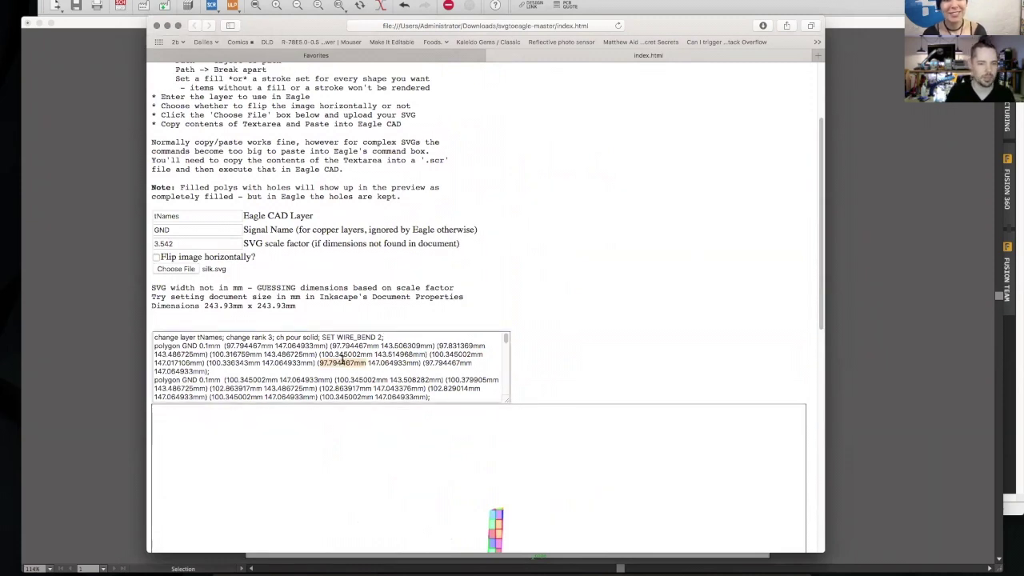
left_click(358, 369)
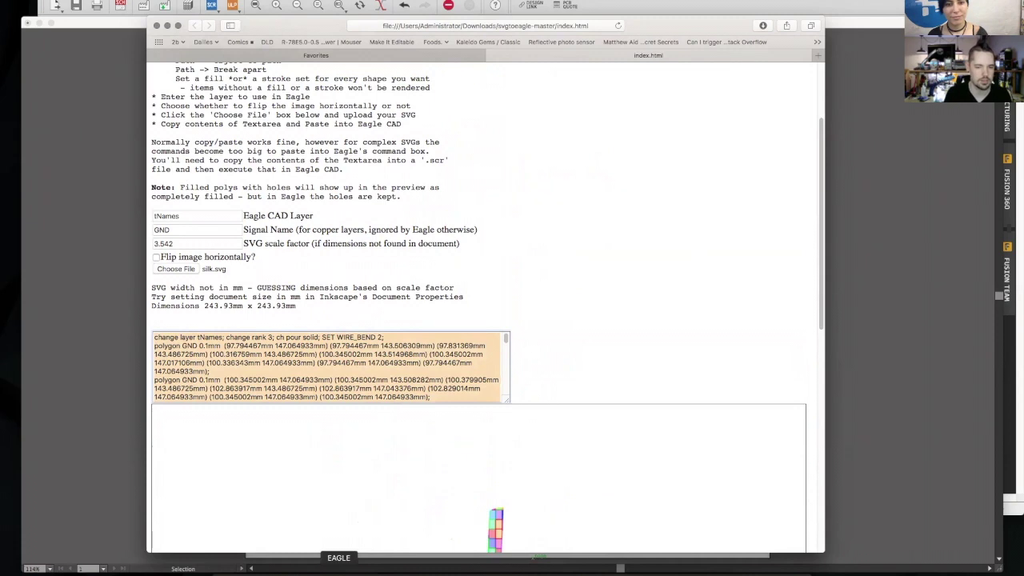
- Bring the EAGLE board editor to the front
left_click(339, 570)
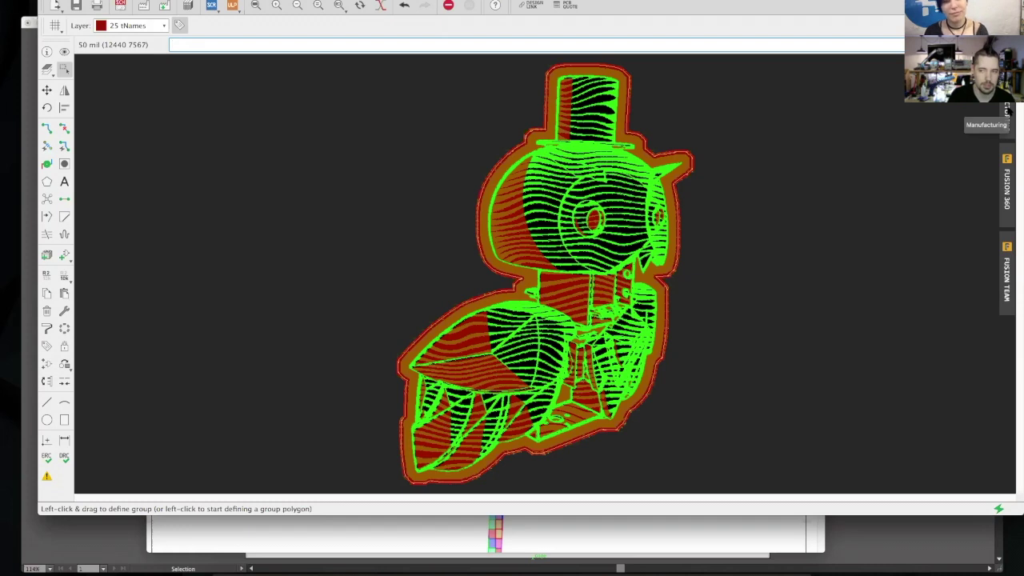
- Open the Manufacturing preview panel and move it to the left
left_click(1007, 112)
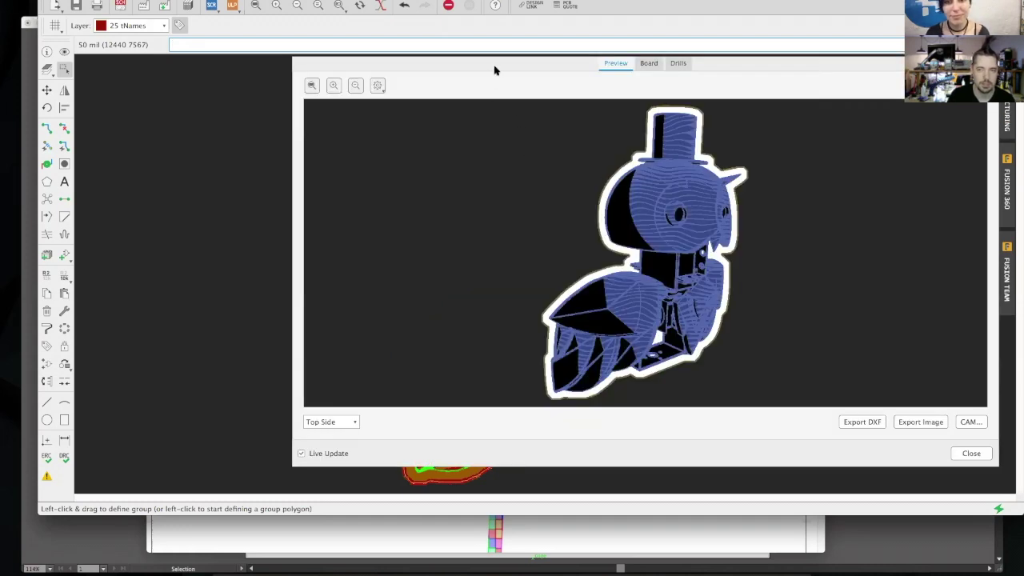
left_click_drag(494, 69, 423, 75)
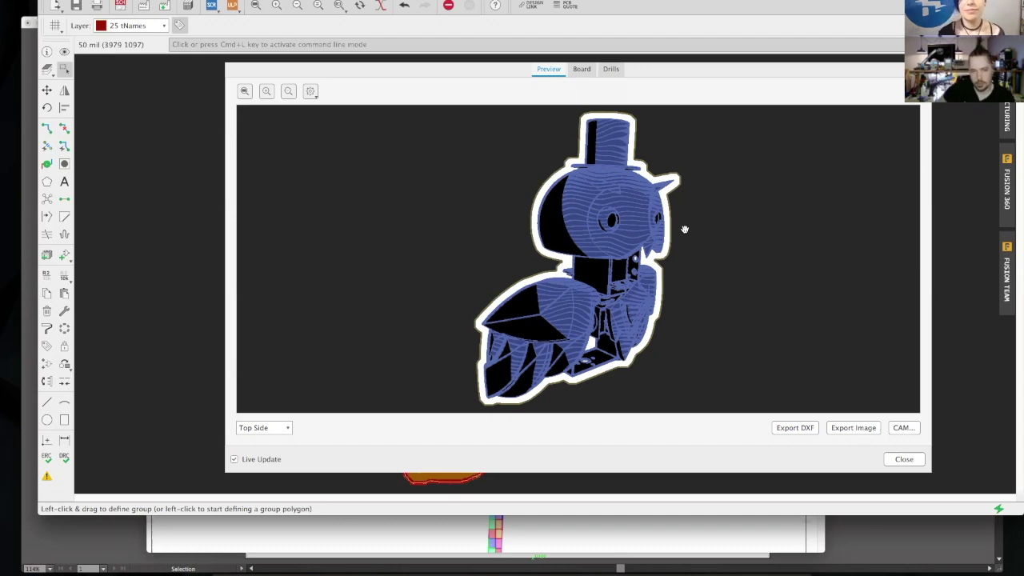
- Launch the CAM Processor from the manufacturing preview
left_click(903, 428)
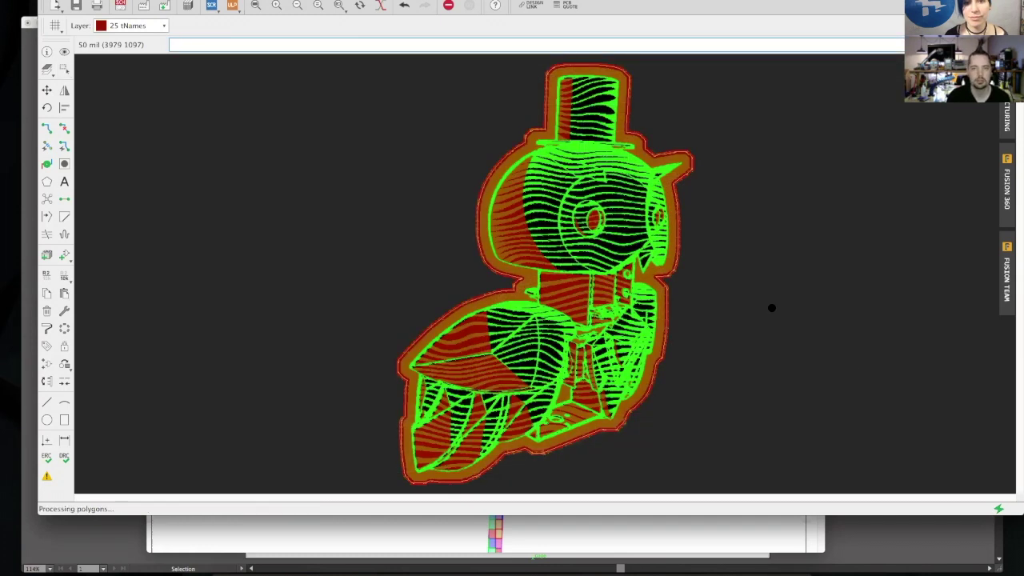
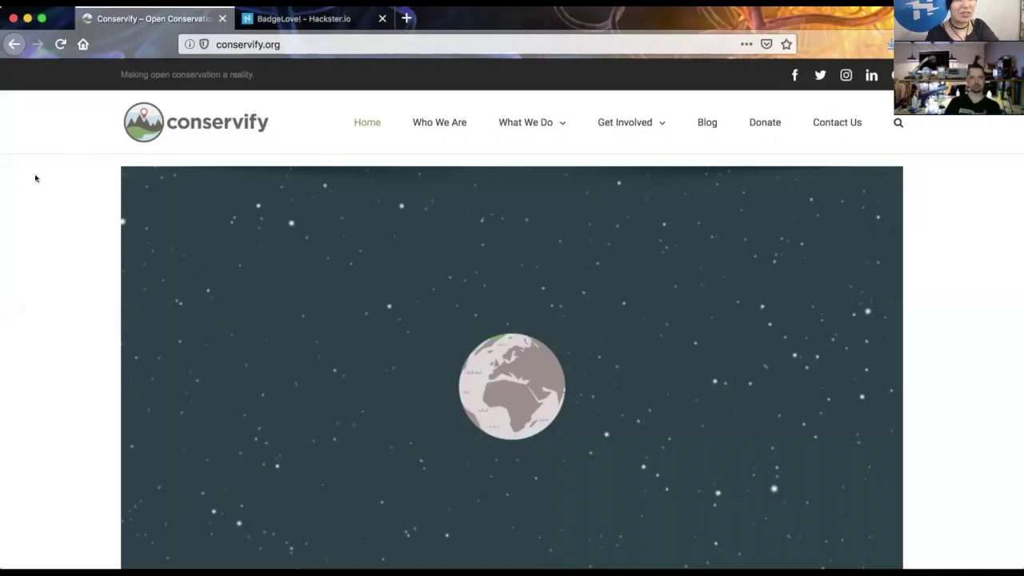
- Close the Conservify tab to return to the BadgeLove contest page
key("super+w")
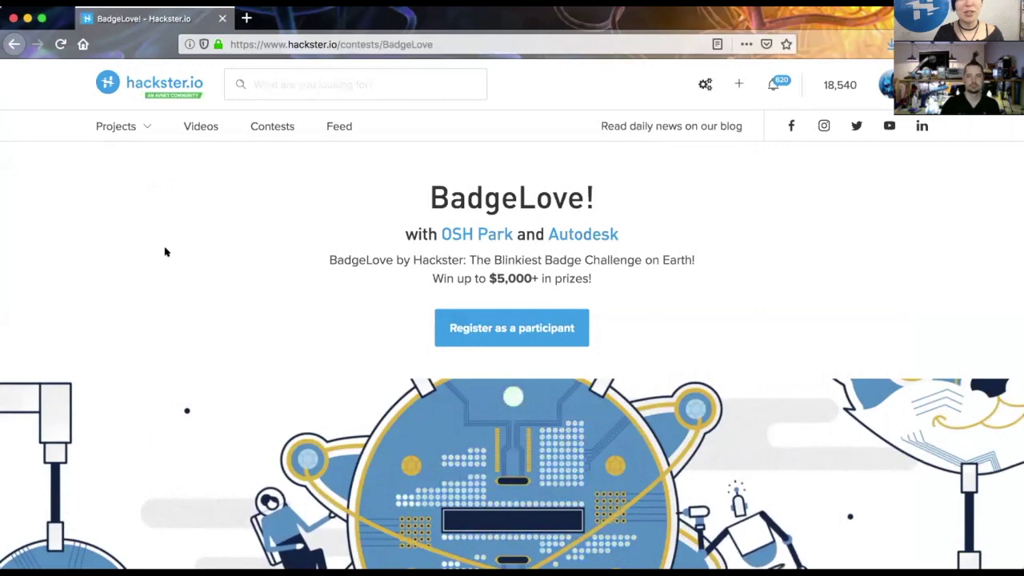
scroll(164, 253, "down", 5)
- Bring the OSH Park, Autodesk EAGLE & Fusion 360 and Hackster sponsors and Prizes section into view
scroll(164, 253, "down", 20)
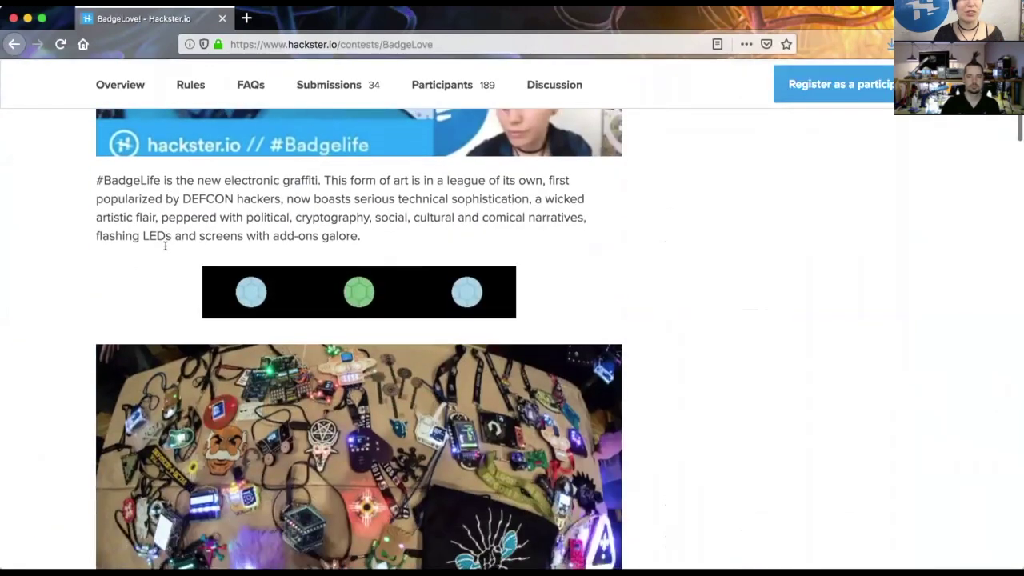
scroll(164, 248, "down", 12)
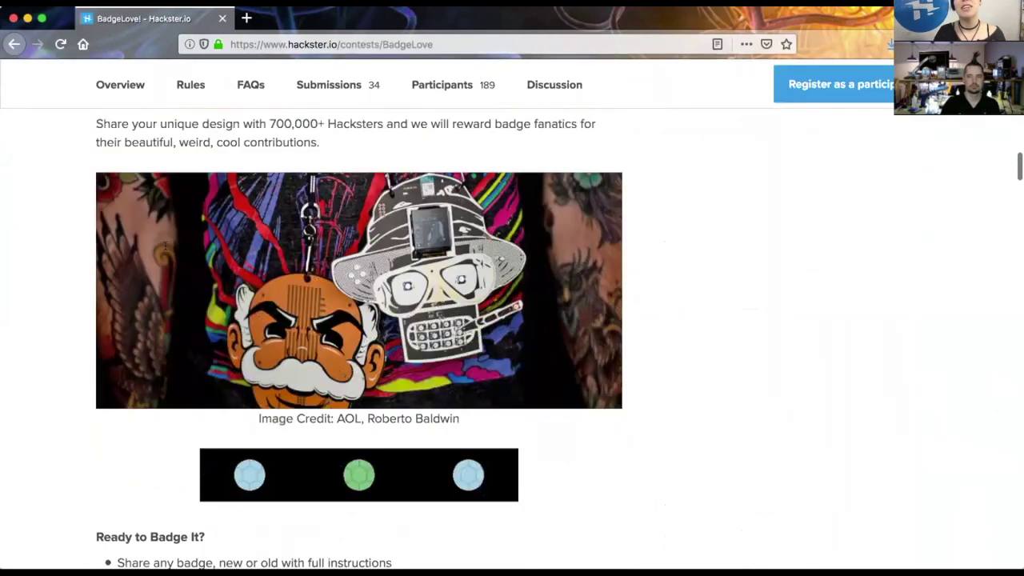
scroll(165, 252, "down", 17)
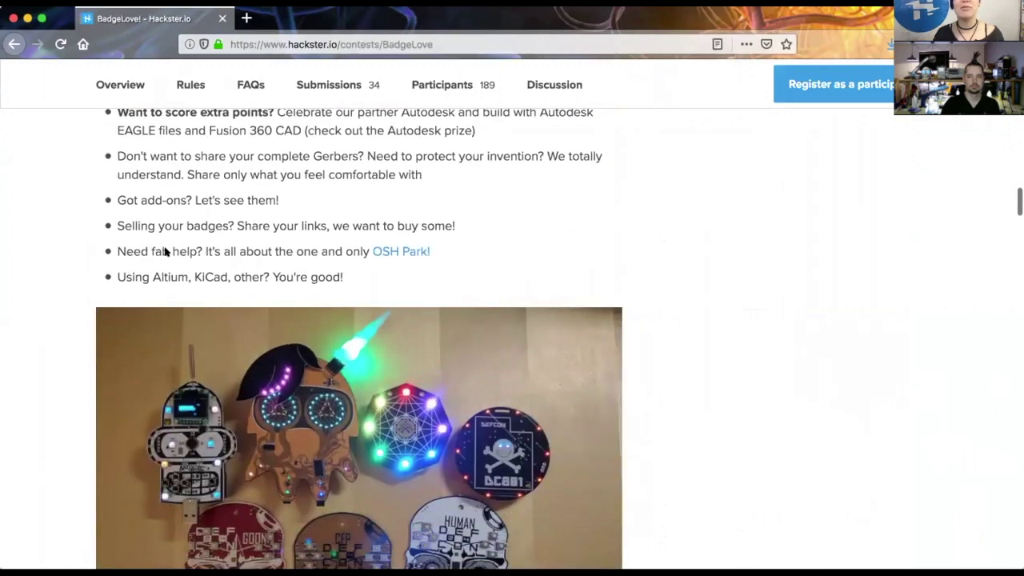
scroll(165, 251, "down", 13)
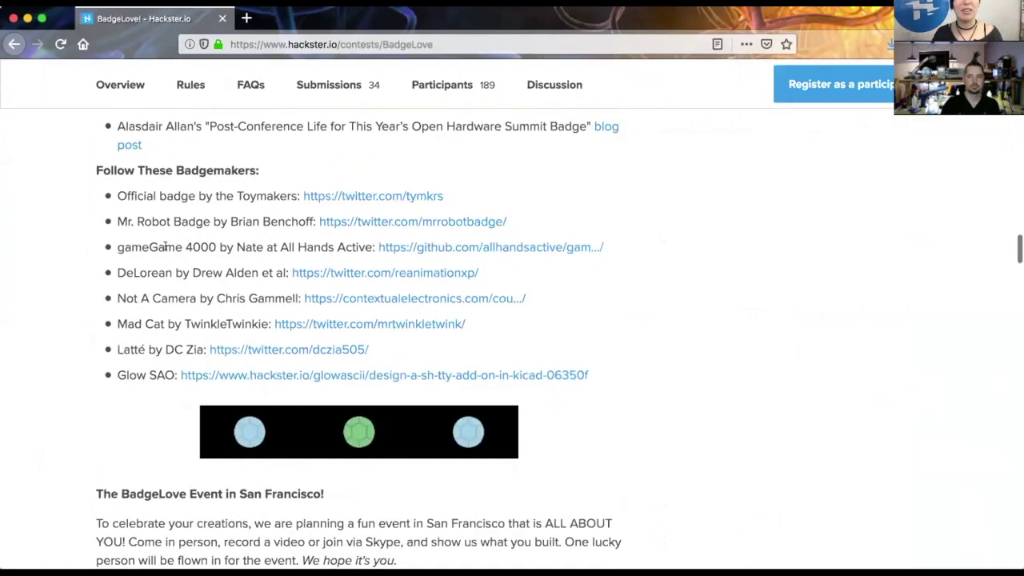
scroll(690, 455, "down", 12)
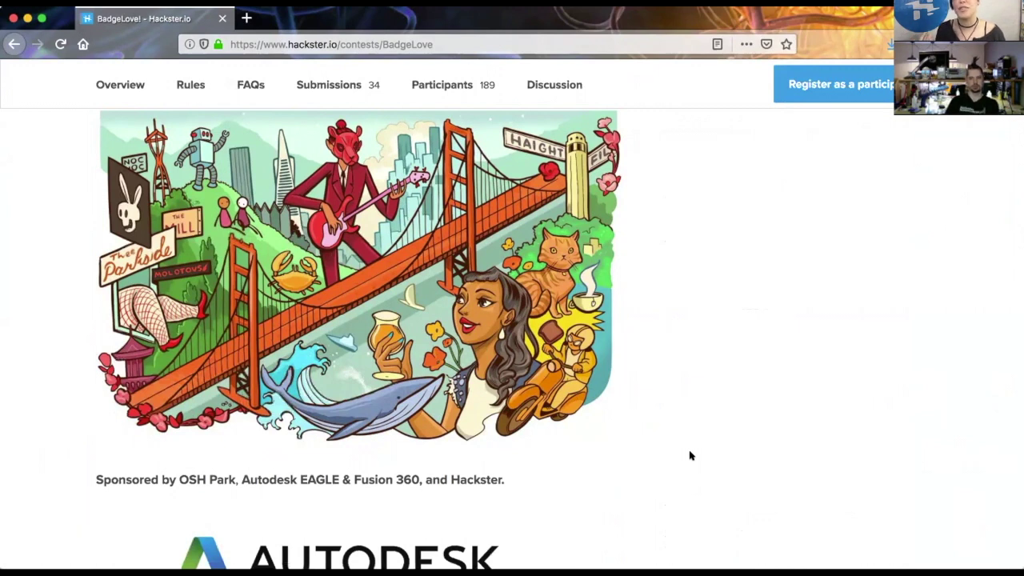
scroll(690, 455, "down", 10)
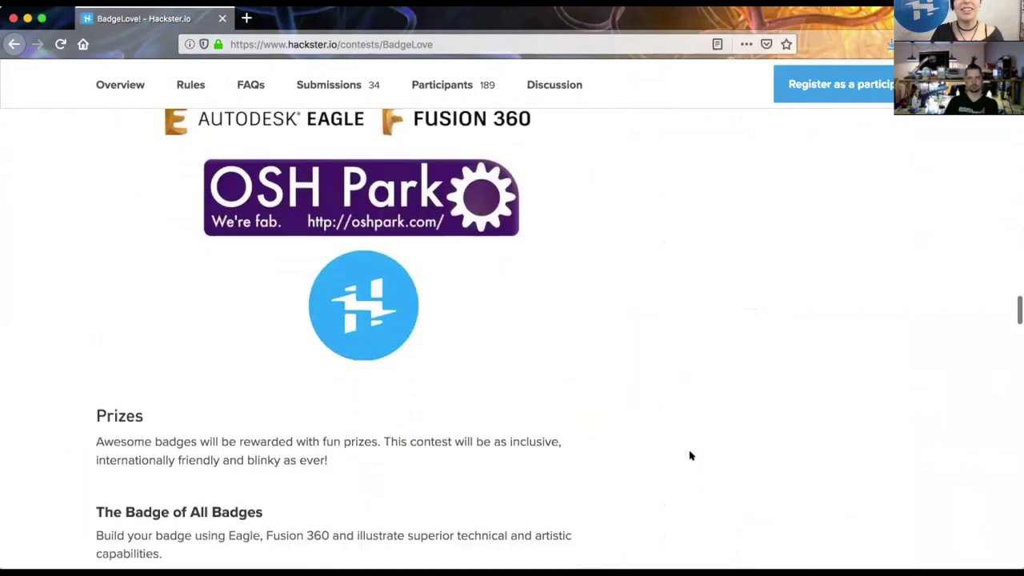
scroll(691, 456, "up", 1)
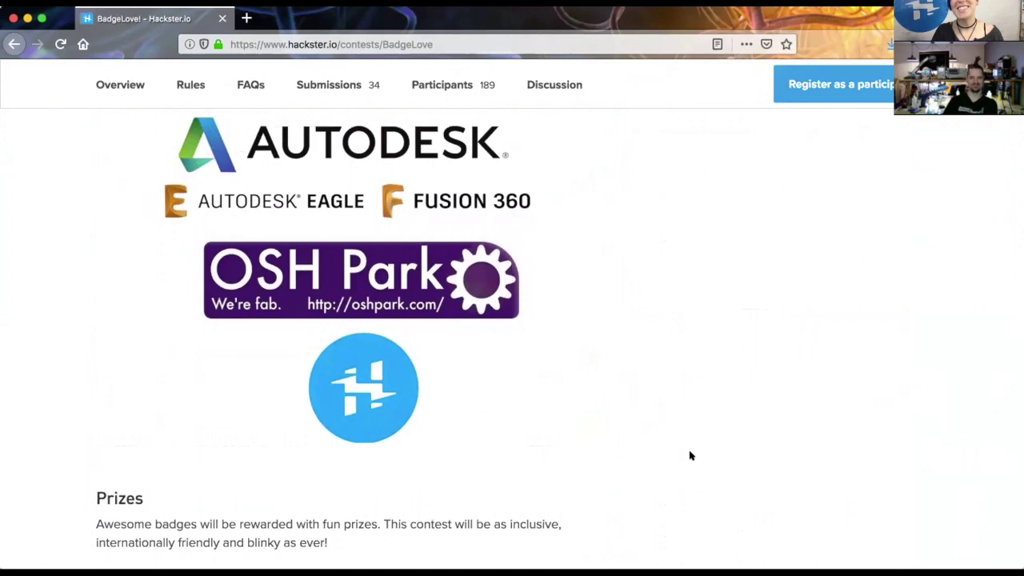
scroll(690, 456, "down", 3)
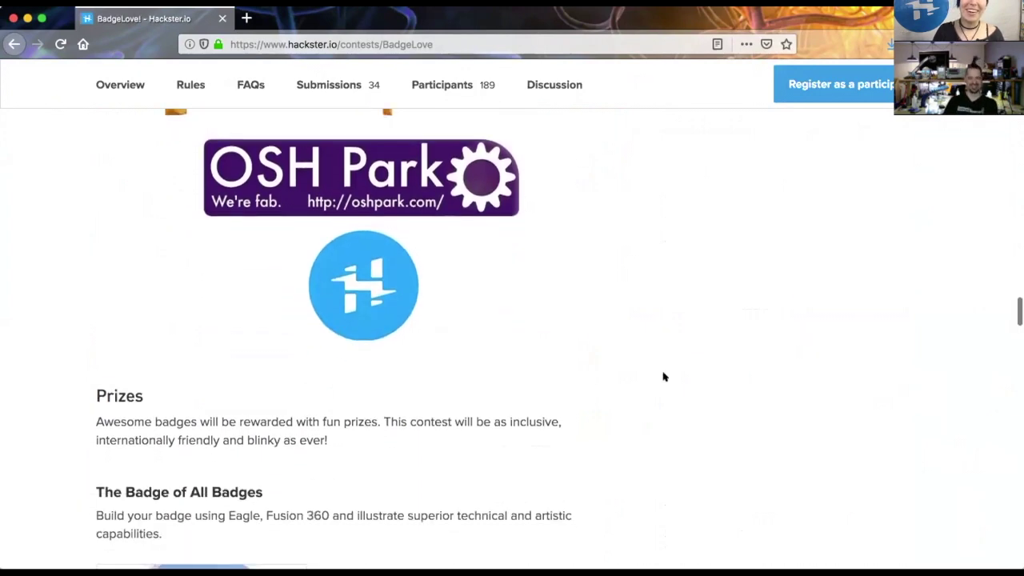